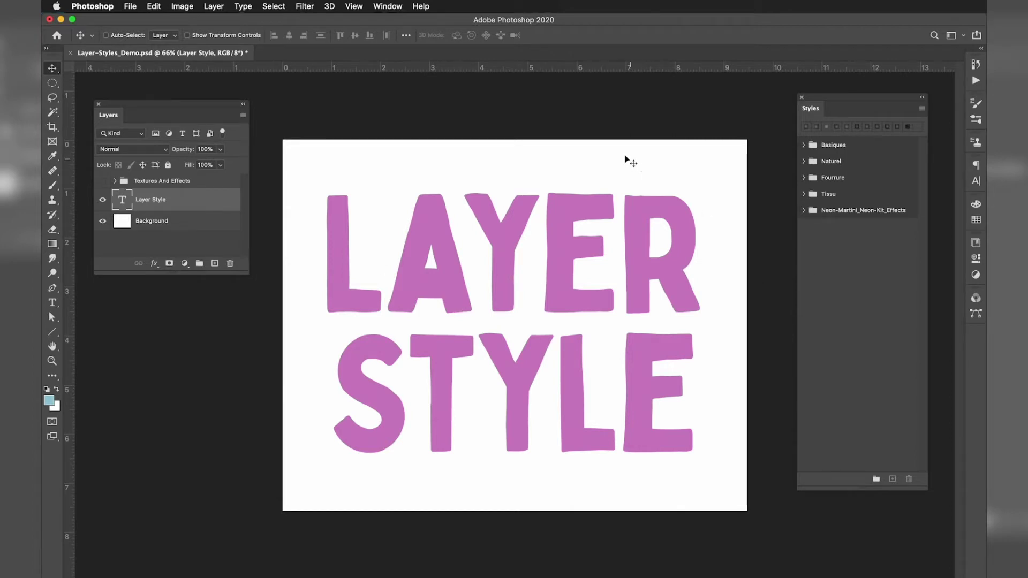
Step: Import the Layer-Styles_Watercolor style file into the style presets and expand its new group
click(397, 7)
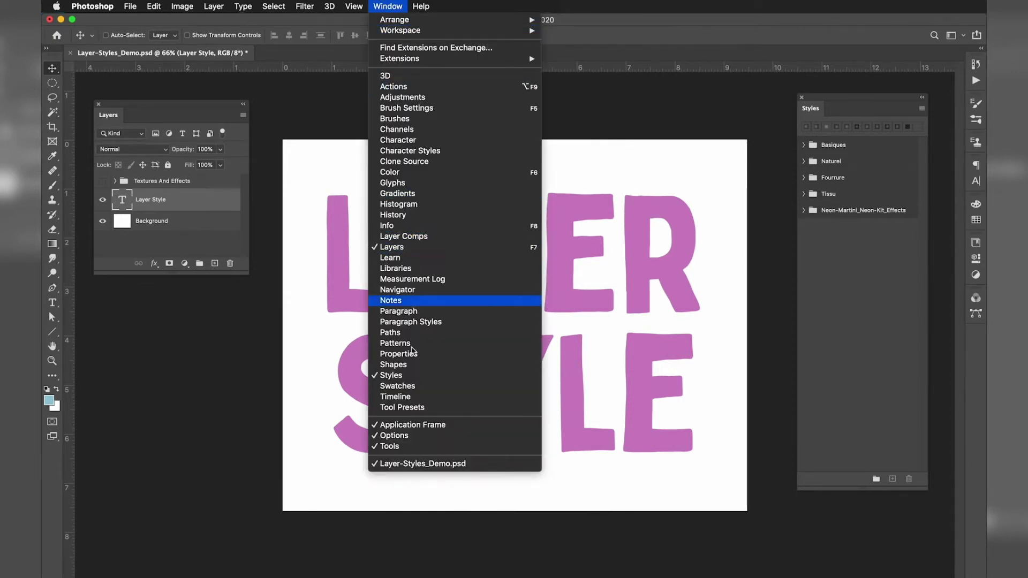
click(859, 262)
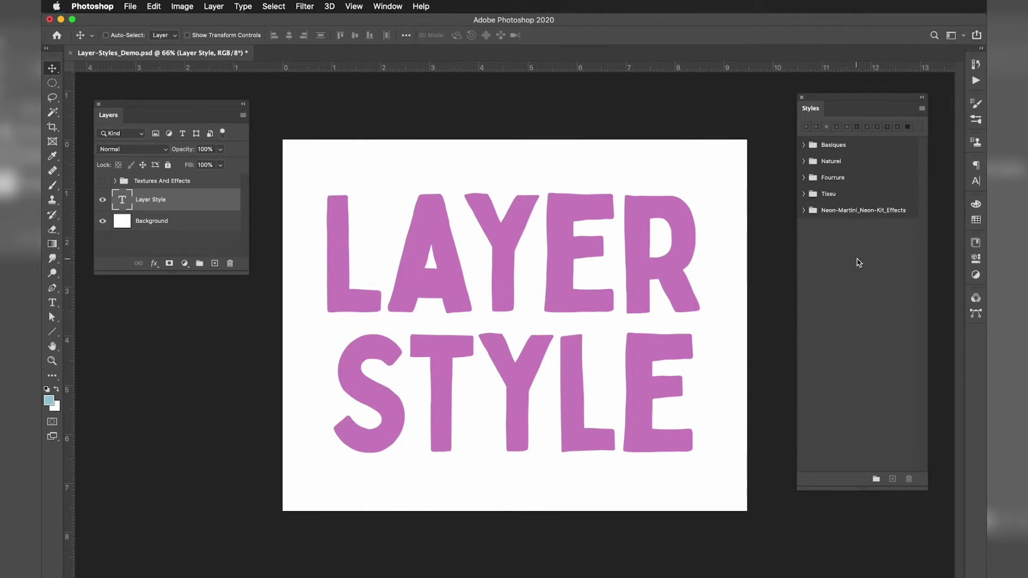
click(923, 110)
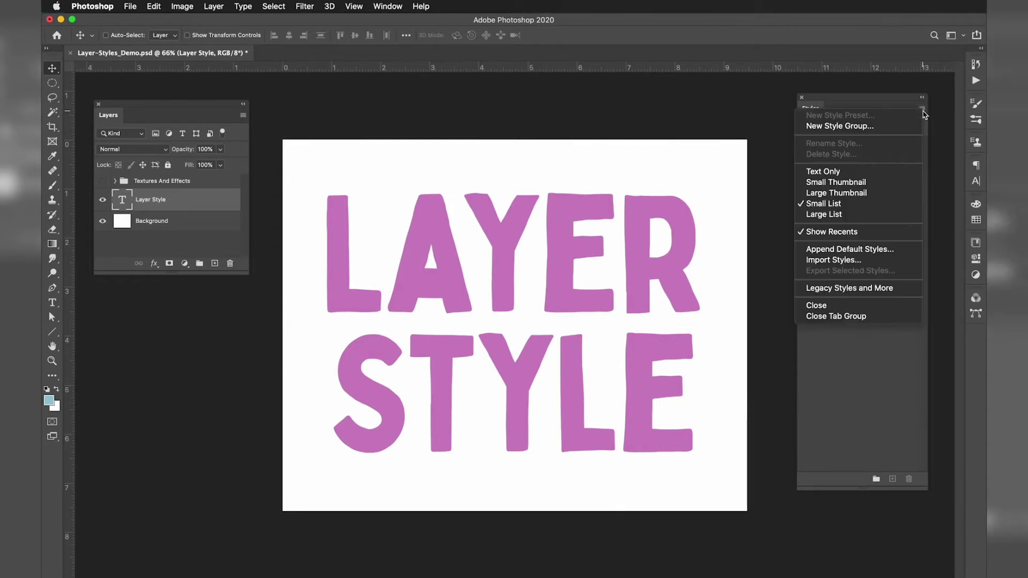
click(852, 261)
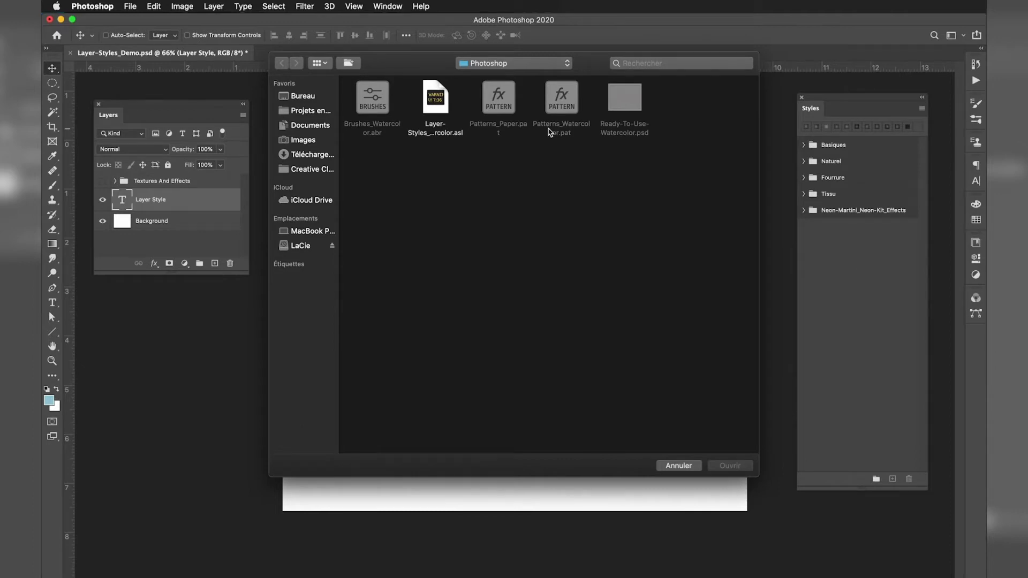
click(441, 97)
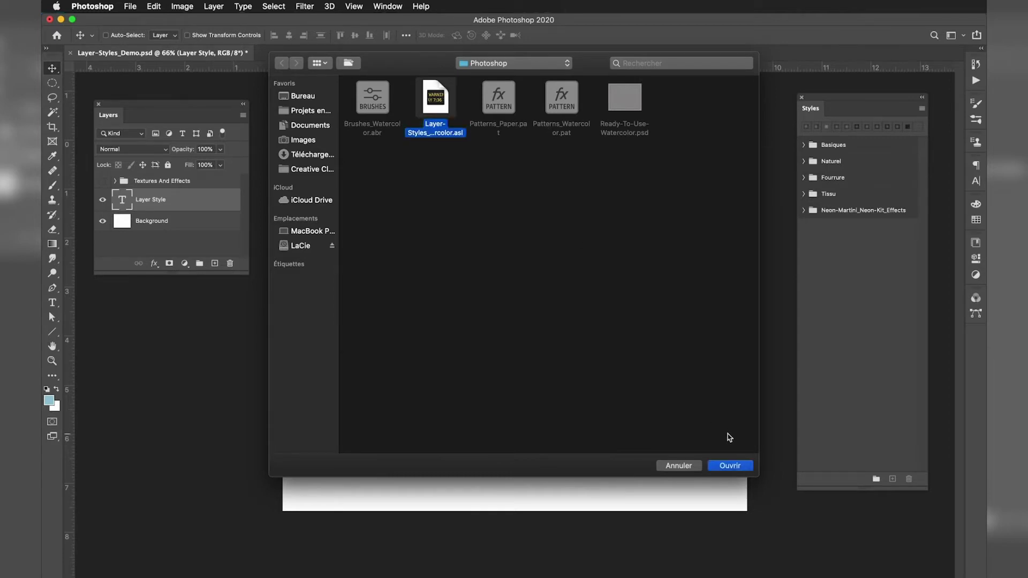
click(738, 469)
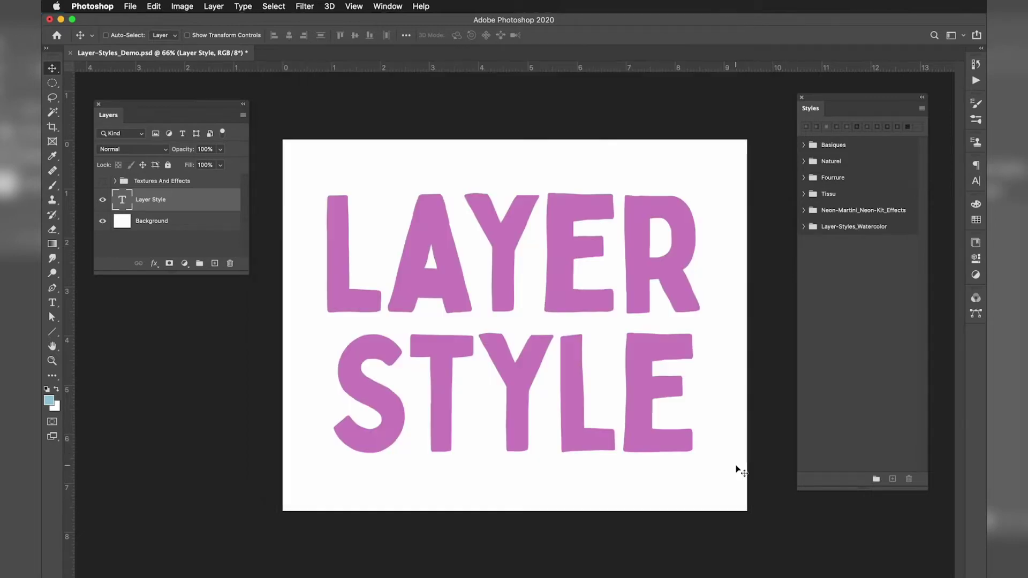
click(804, 226)
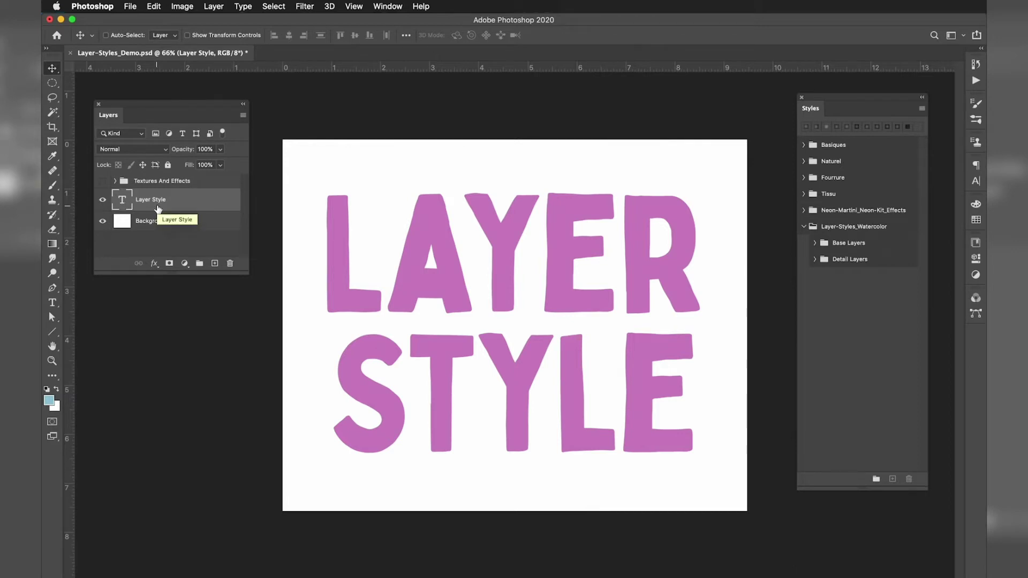
click(53, 334)
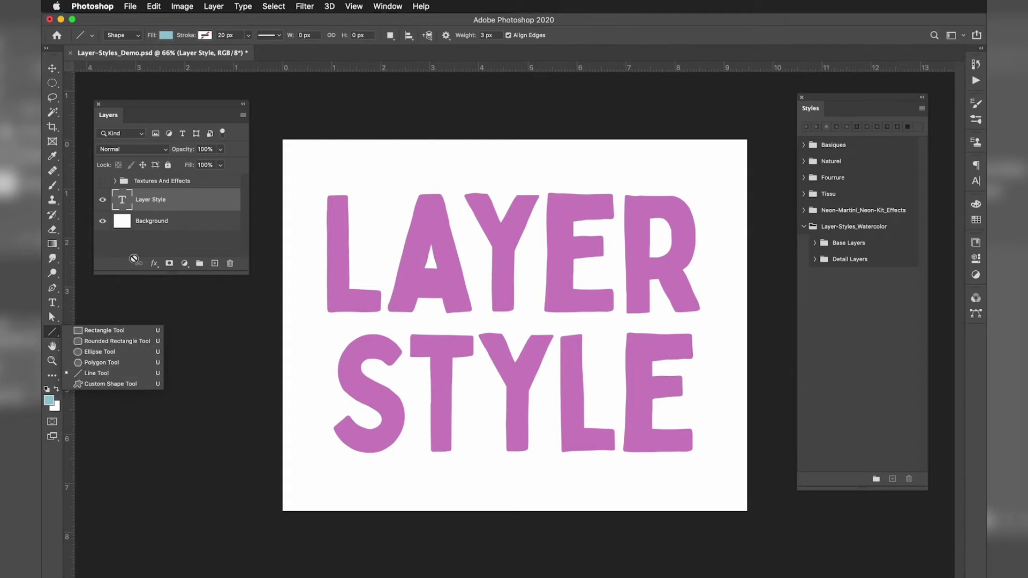
click(146, 249)
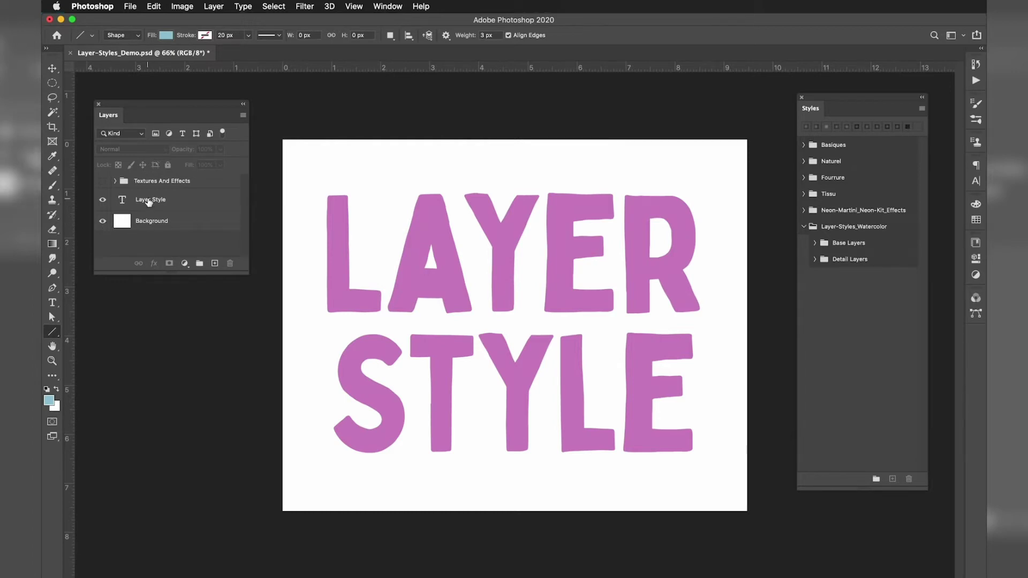
Step: Try out the Base Layers watercolor styles on the Layer Style text layer and settle on Base Layer 08
click(170, 202)
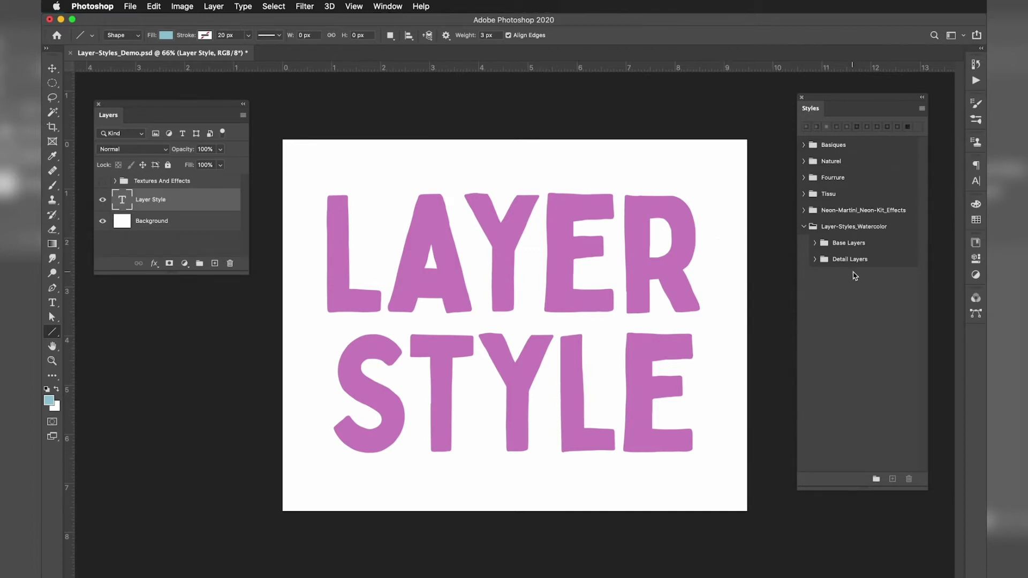
click(815, 244)
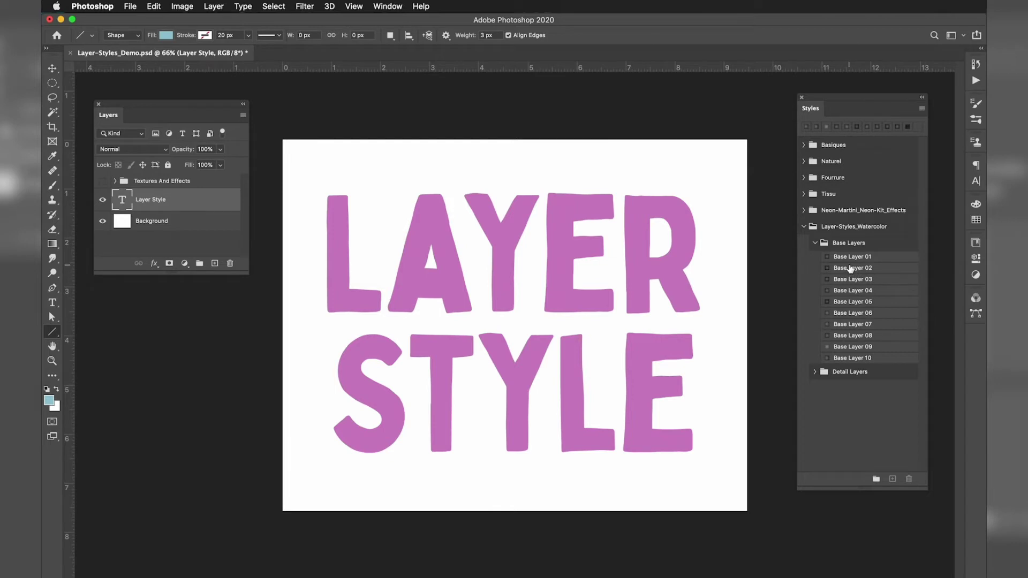
click(846, 258)
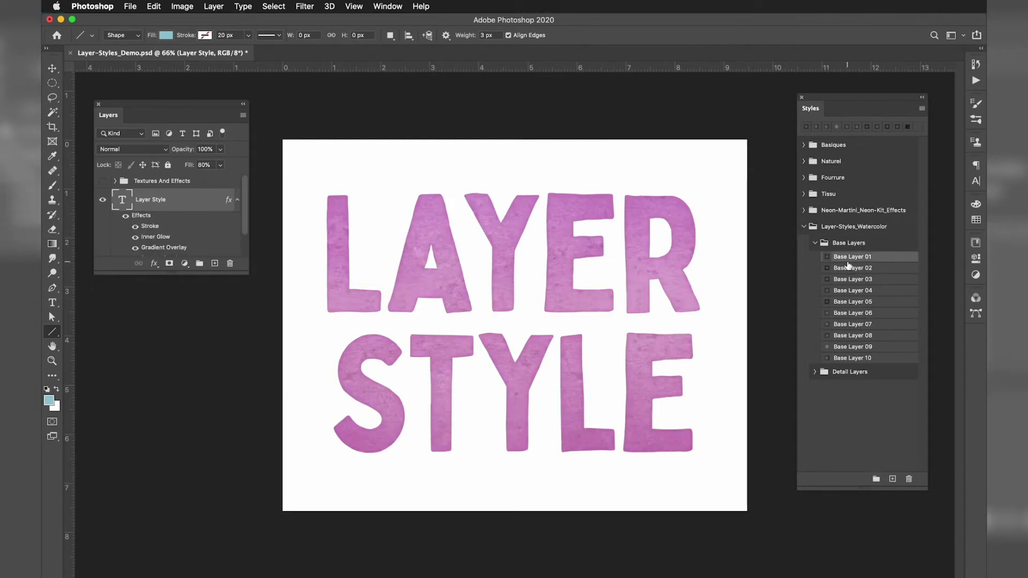
click(848, 268)
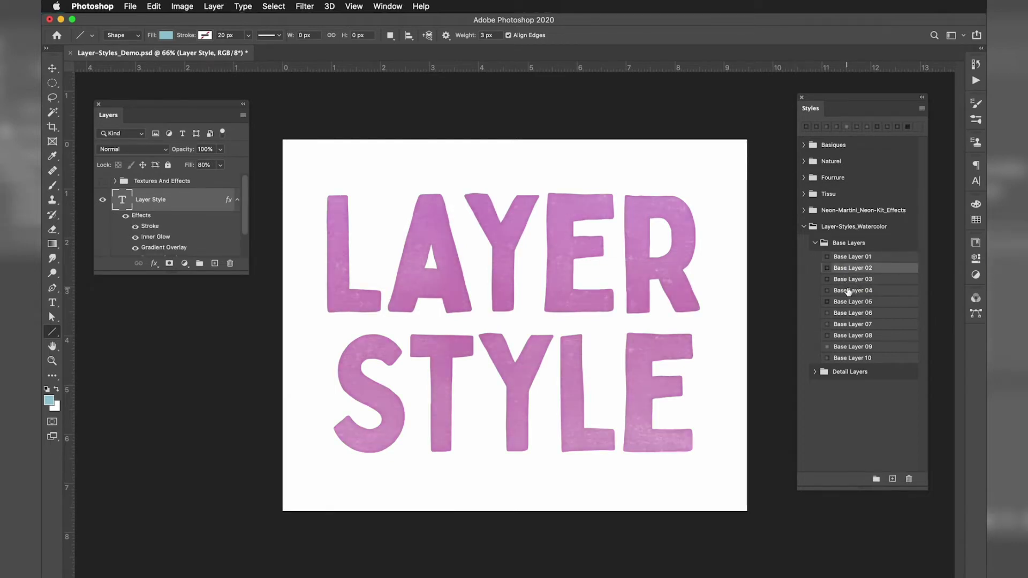
click(847, 290)
click(846, 302)
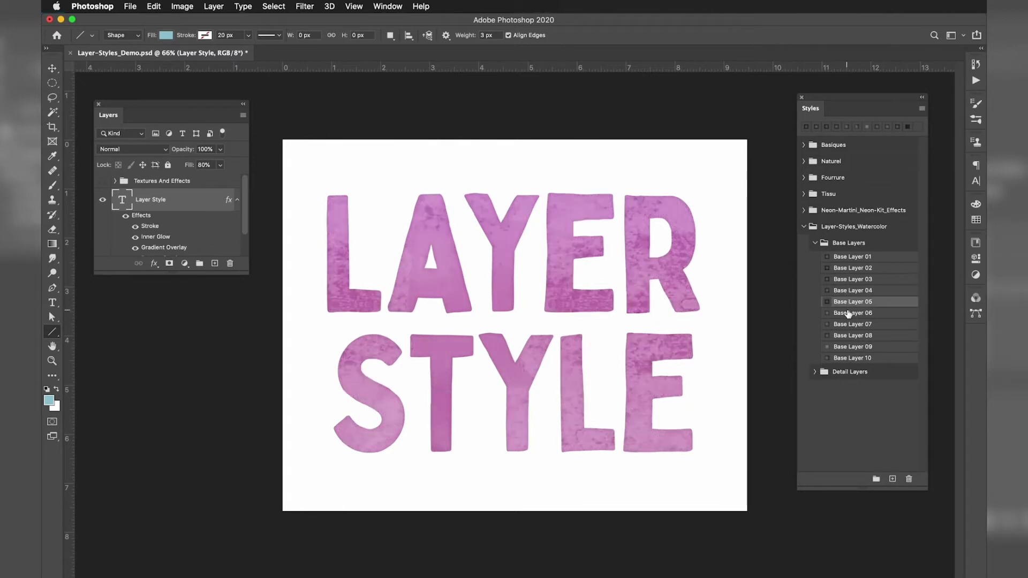
click(847, 312)
click(848, 324)
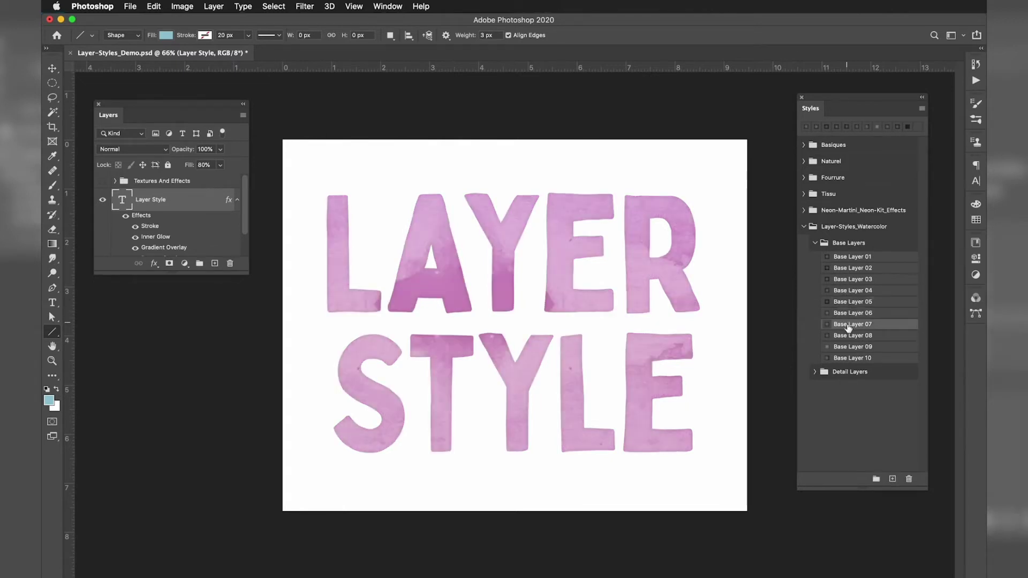
click(848, 336)
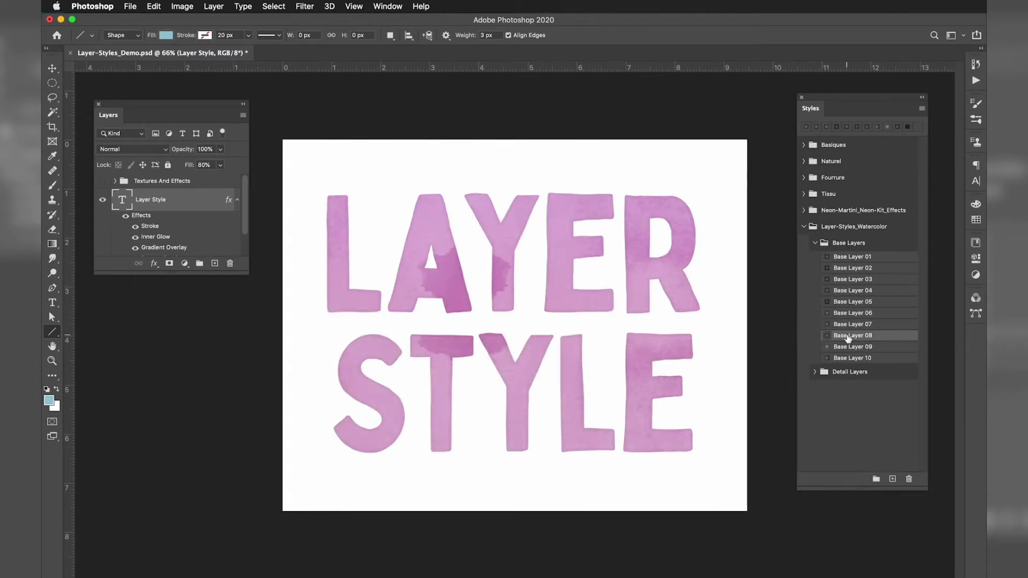
click(849, 347)
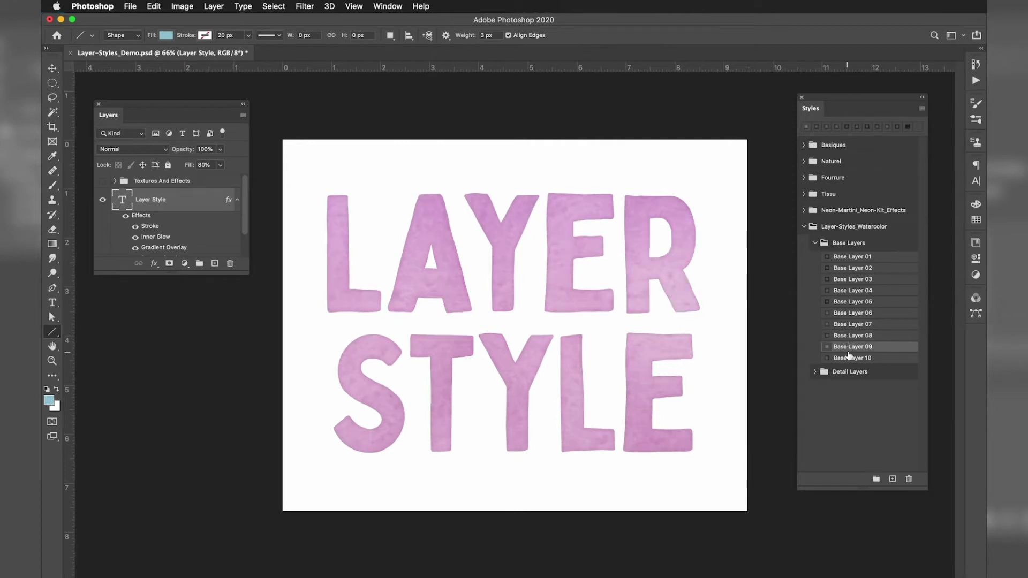
click(849, 358)
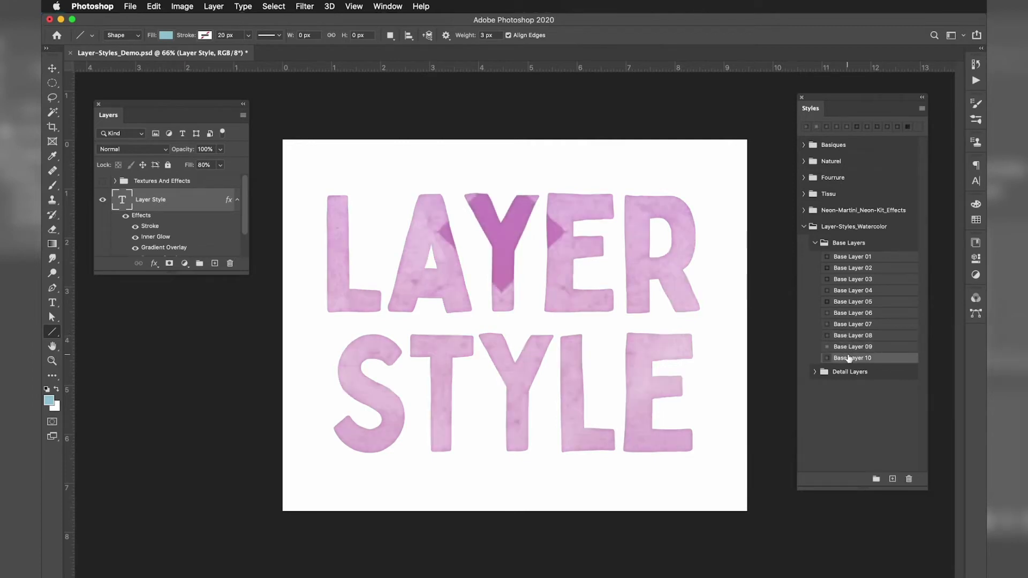
click(849, 336)
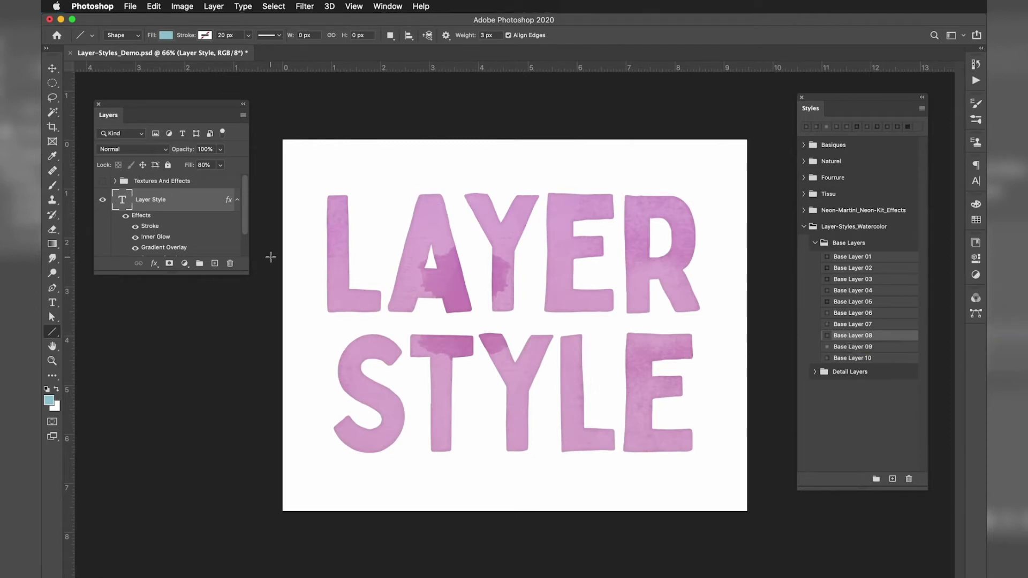
Step: Reposition the text layer's Pattern Overlay so its dark patch falls across the letters L and S
drag(249, 274, 296, 466)
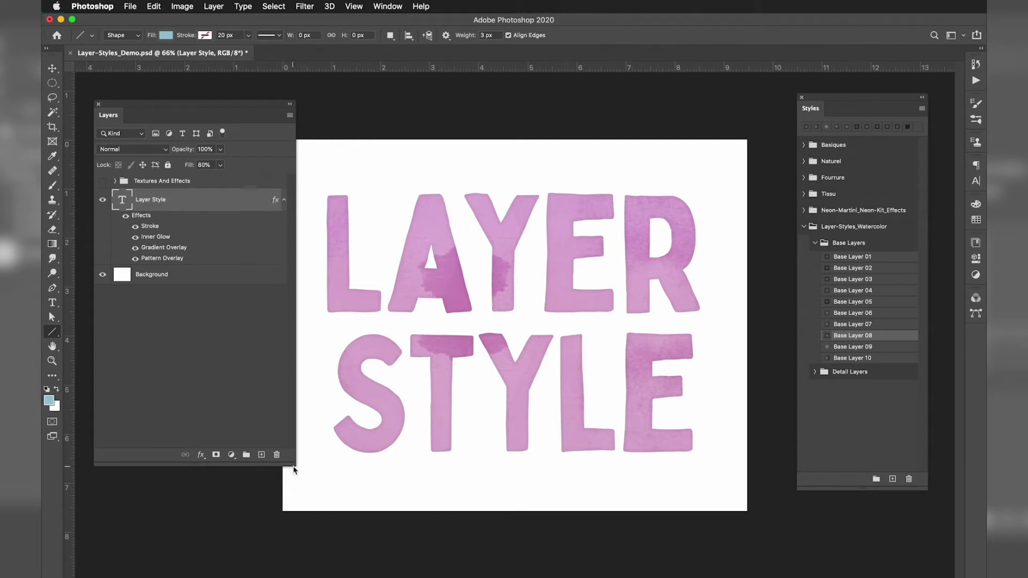
drag(295, 466, 271, 478)
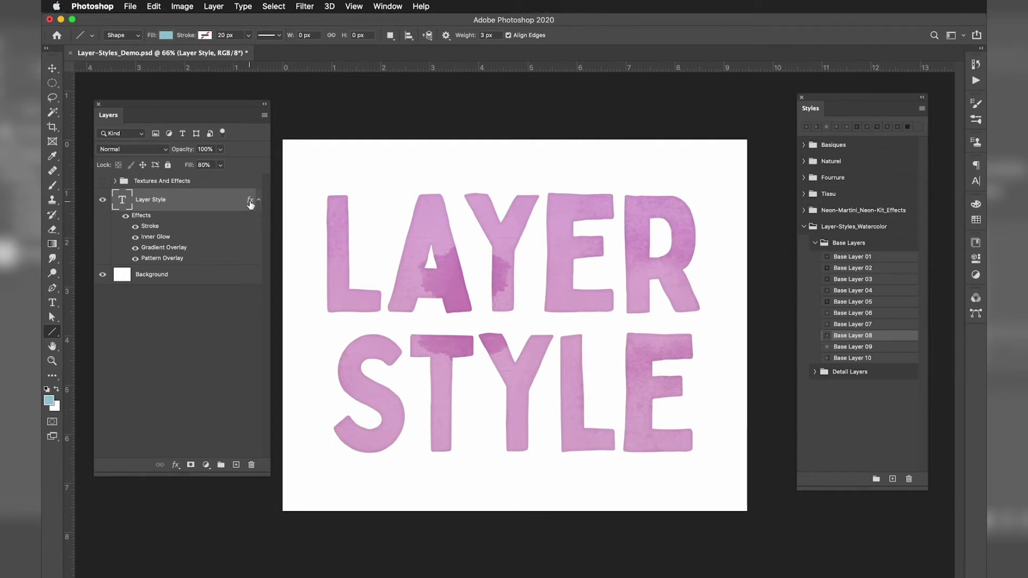
double_click(250, 203)
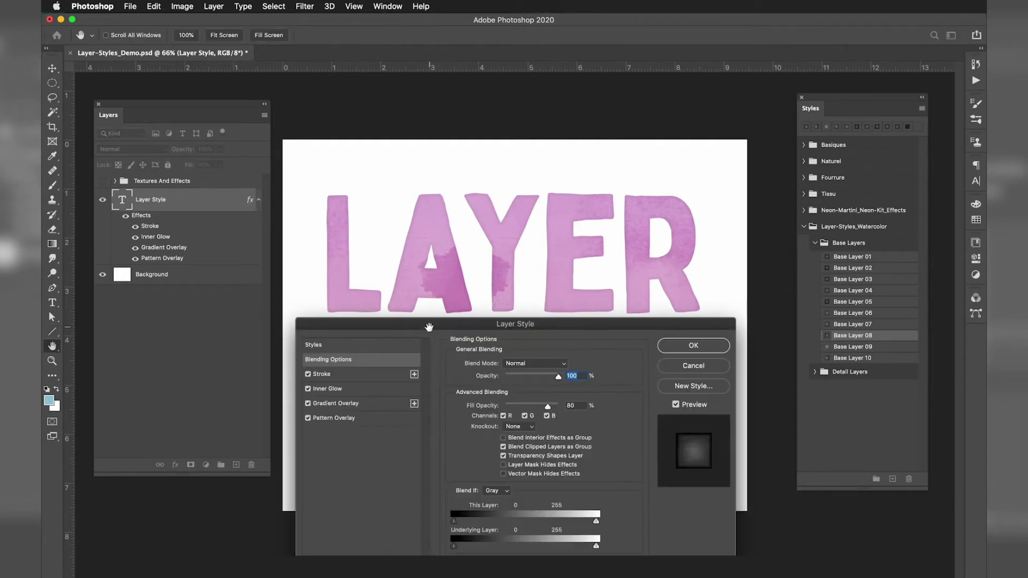
drag(426, 325, 746, 21)
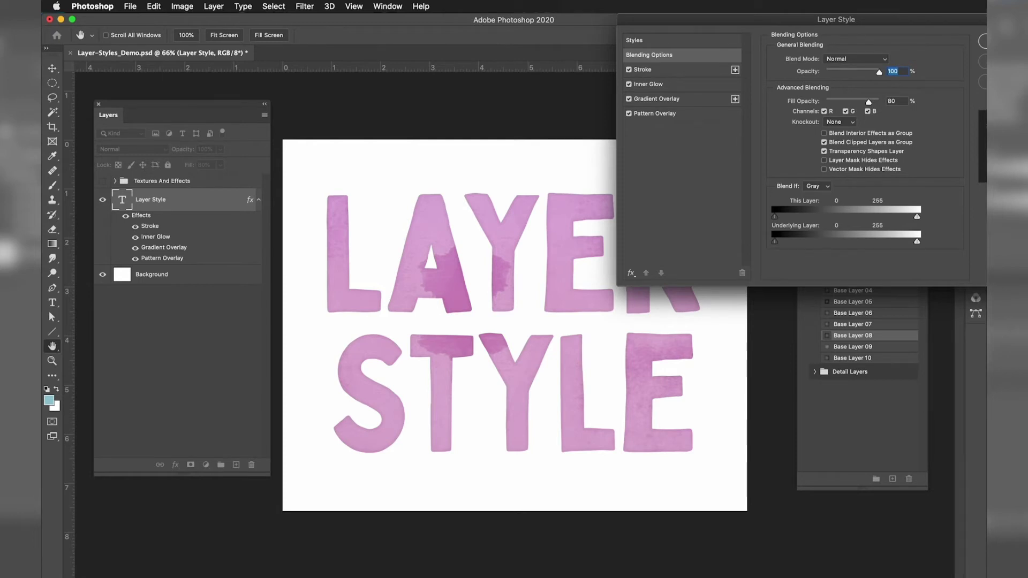
drag(836, 25, 742, 25)
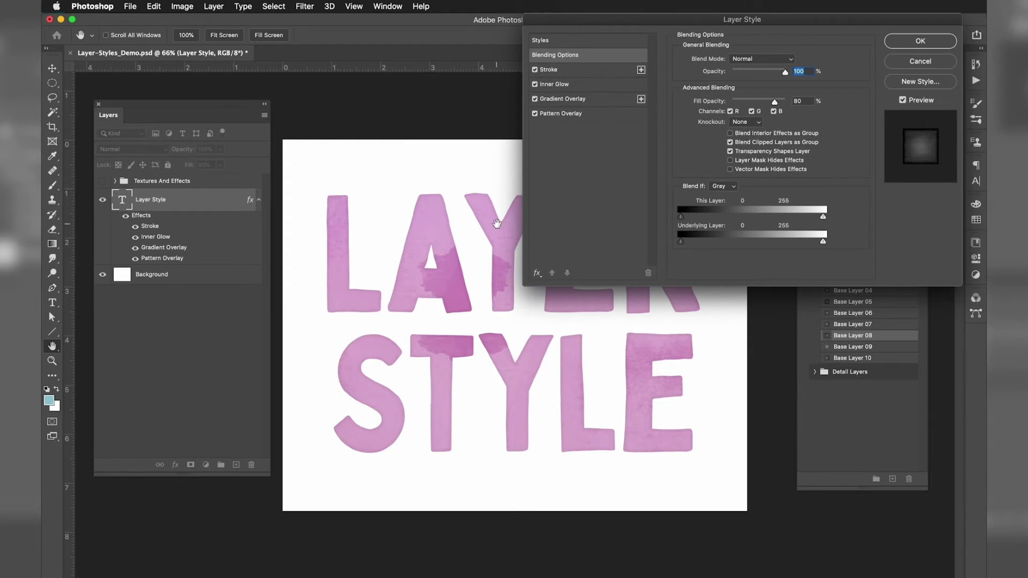
click(563, 114)
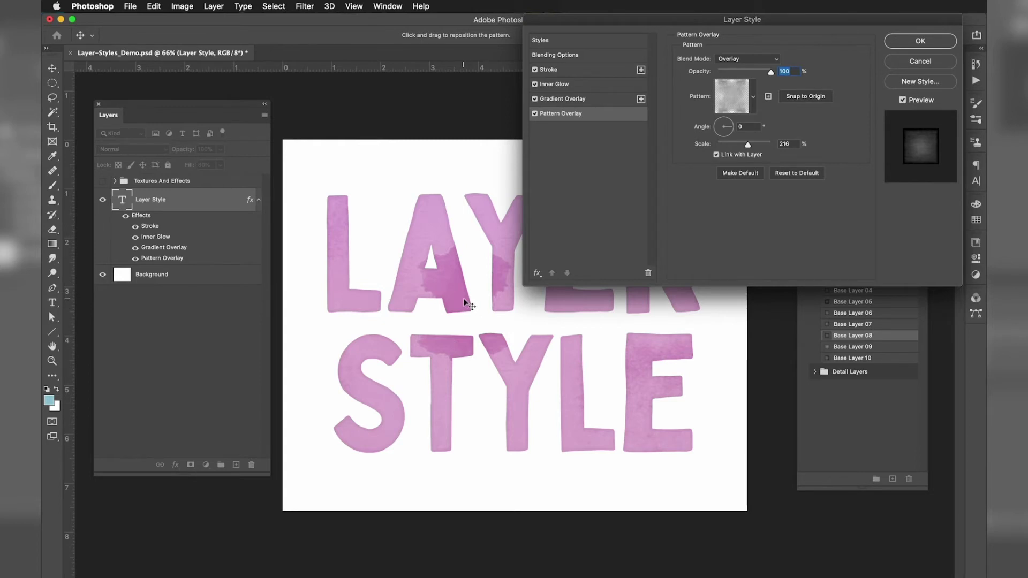
drag(464, 302, 382, 333)
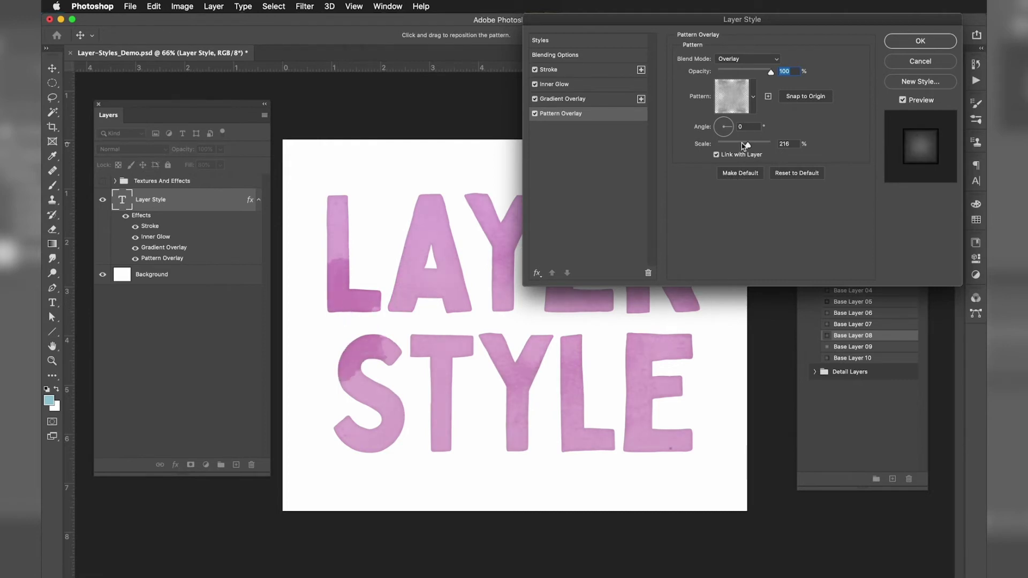
Step: Set the Pattern Overlay scale to 100% and shift the pattern downward across the lettering
drag(794, 145, 772, 145)
text(100)
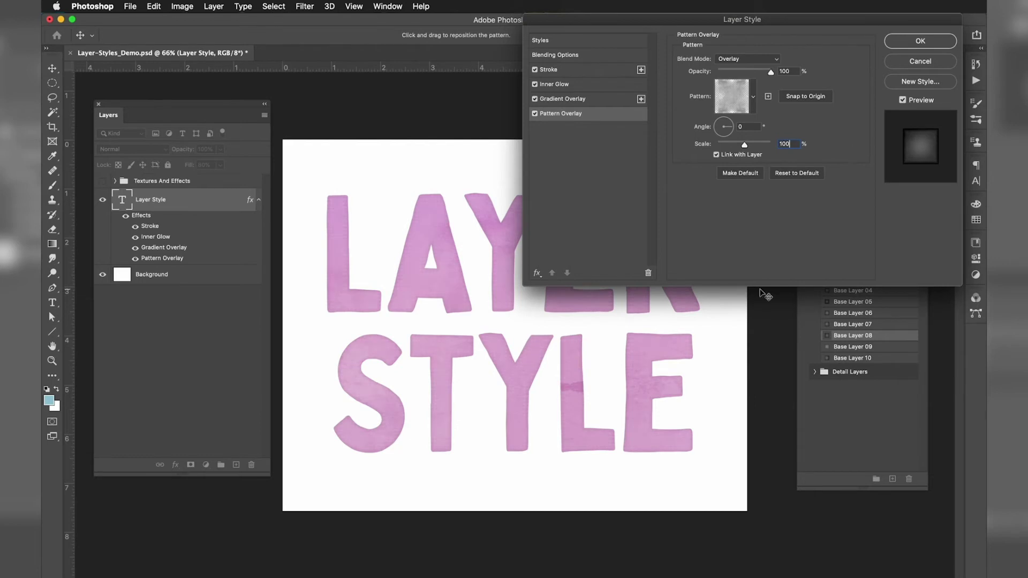
mouse_move(503, 351)
mouse_down()
mouse_move(511, 435)
mouse_move(487, 418)
mouse_up()
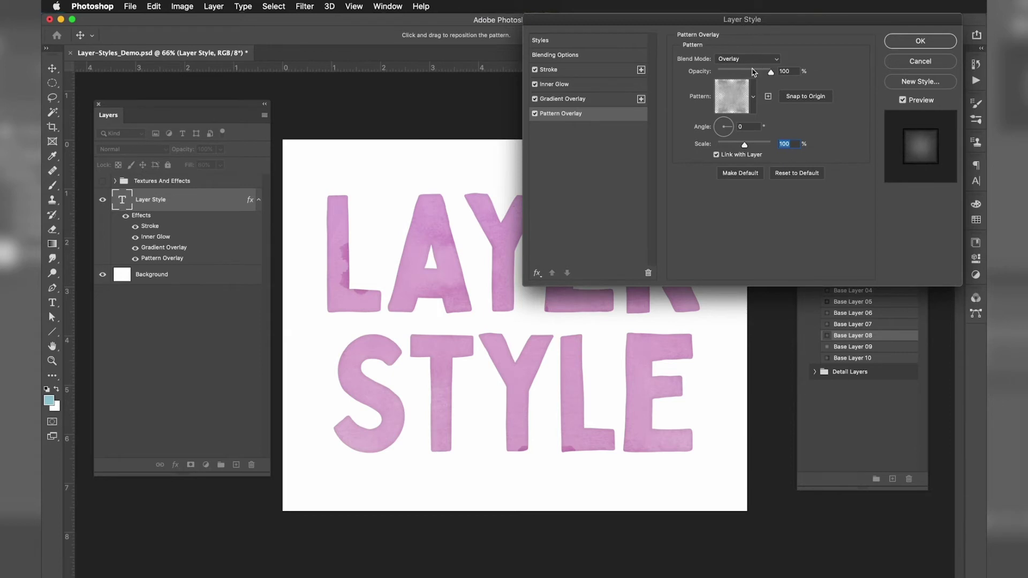
Step: Reduce the Pattern Overlay opacity to 82% and apply the layer style changes
click(755, 72)
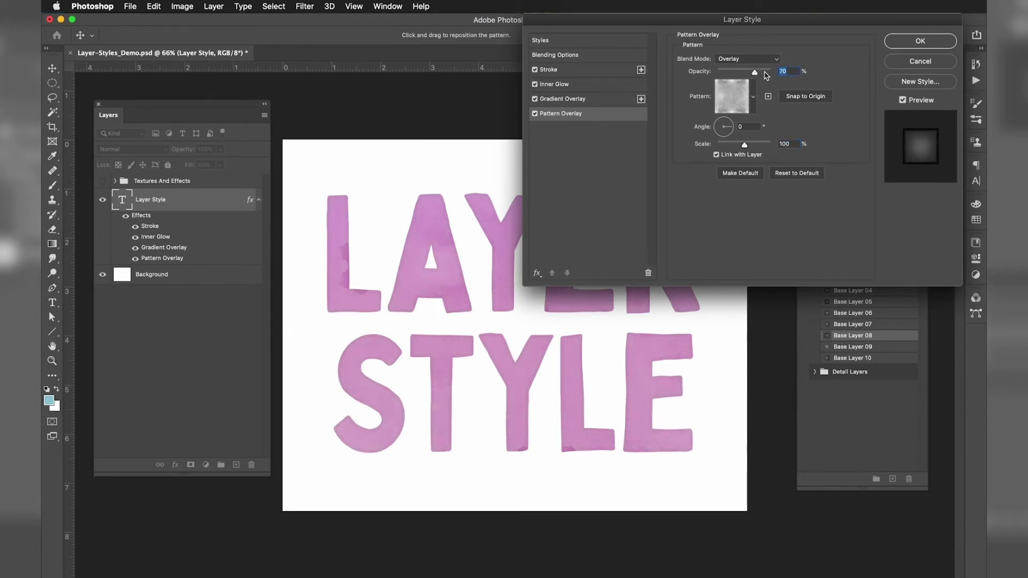
click(761, 72)
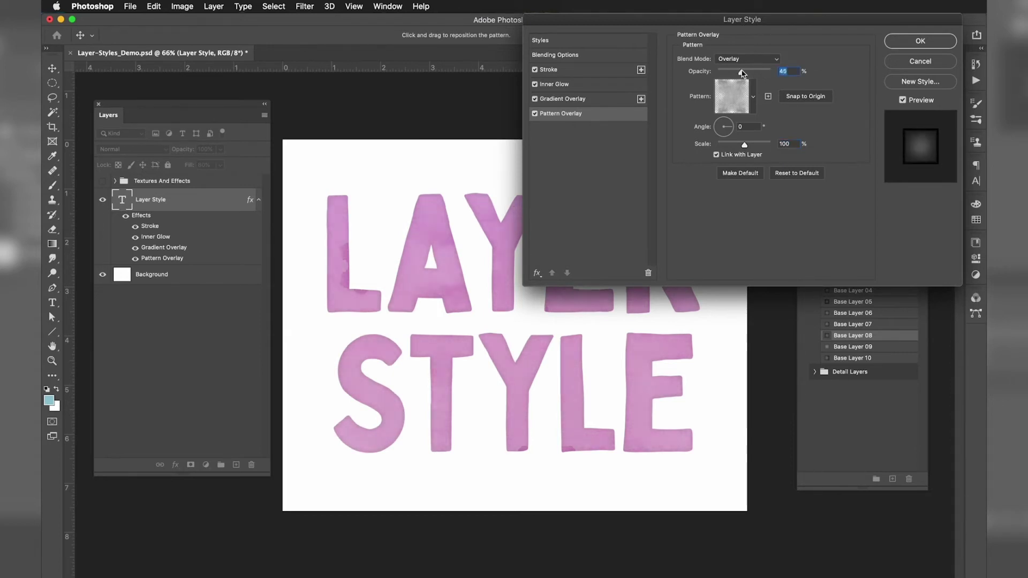
click(751, 72)
drag(751, 71, 763, 72)
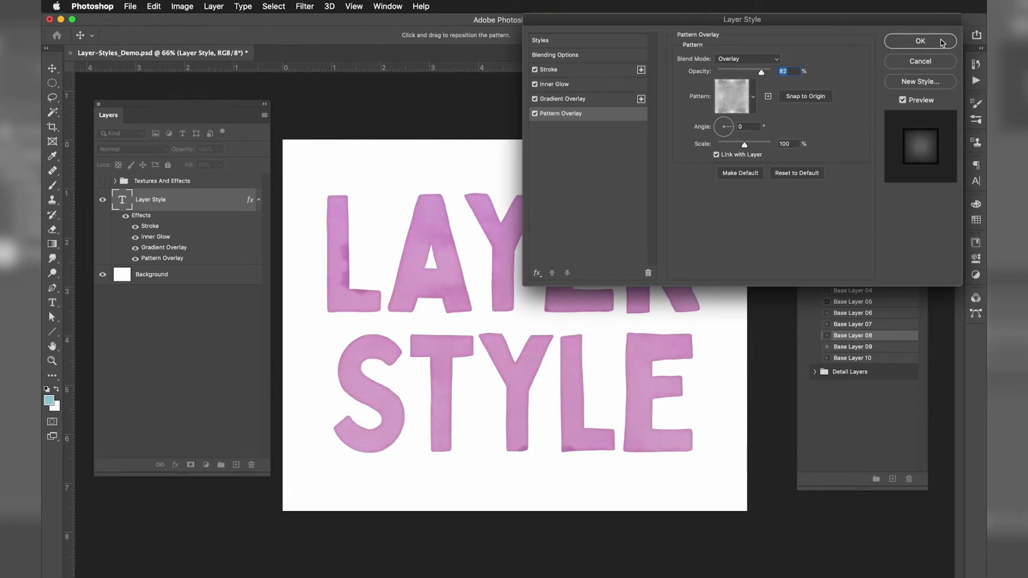
click(934, 41)
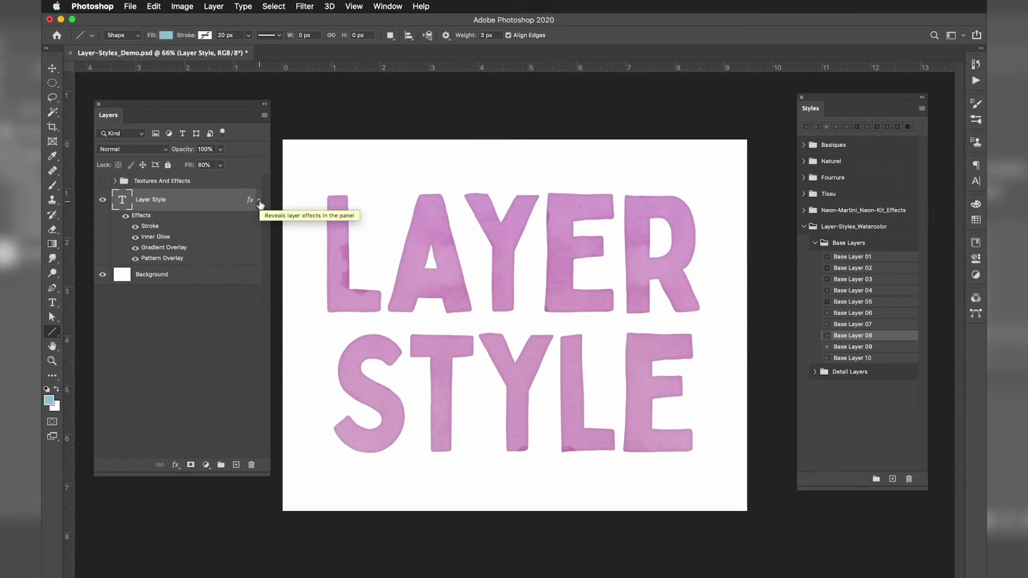
Step: Collapse the text layer's effects, duplicate the layer and expand the Detail Layers style group
click(260, 203)
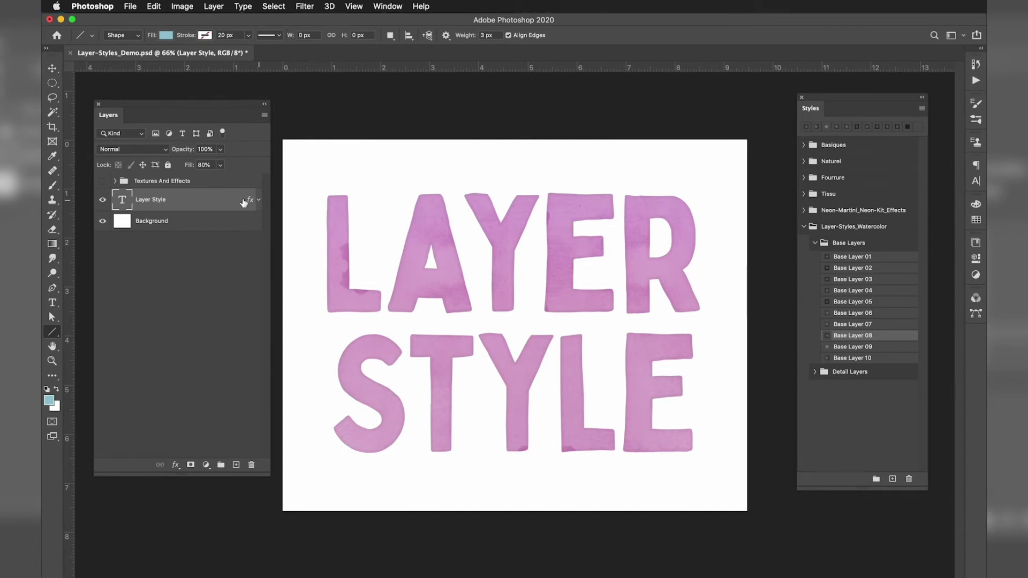
drag(226, 203, 238, 469)
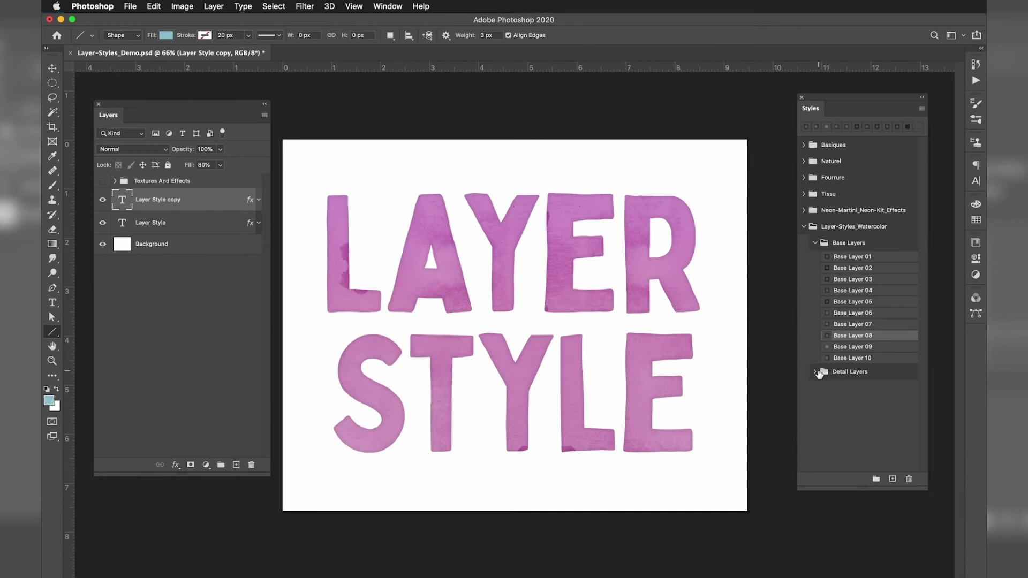
click(814, 371)
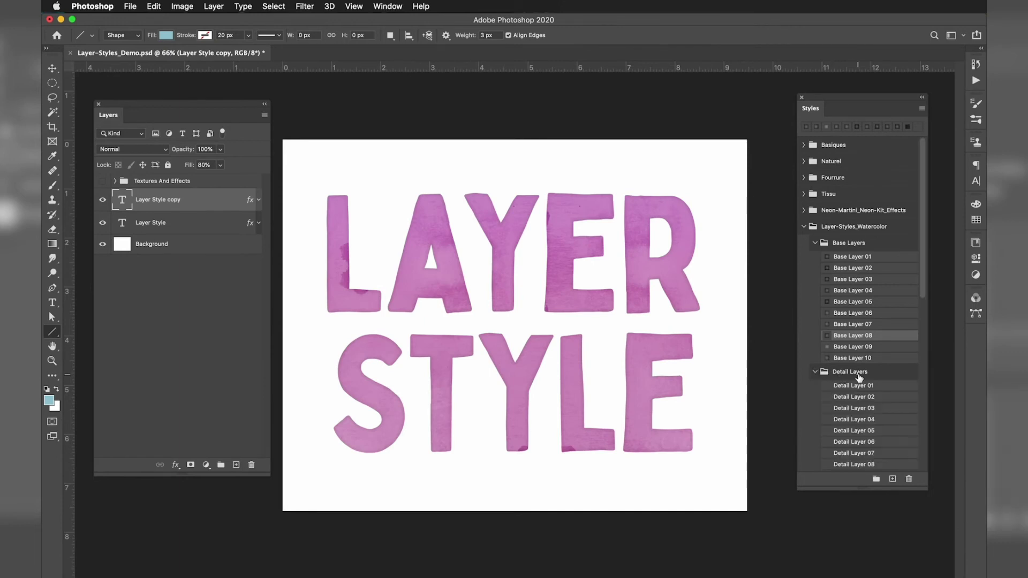
Step: Try the Detail Layer 21 style on the duplicated text layer, and apply Detail Layer 23 instead
scroll(859, 378, down, 10)
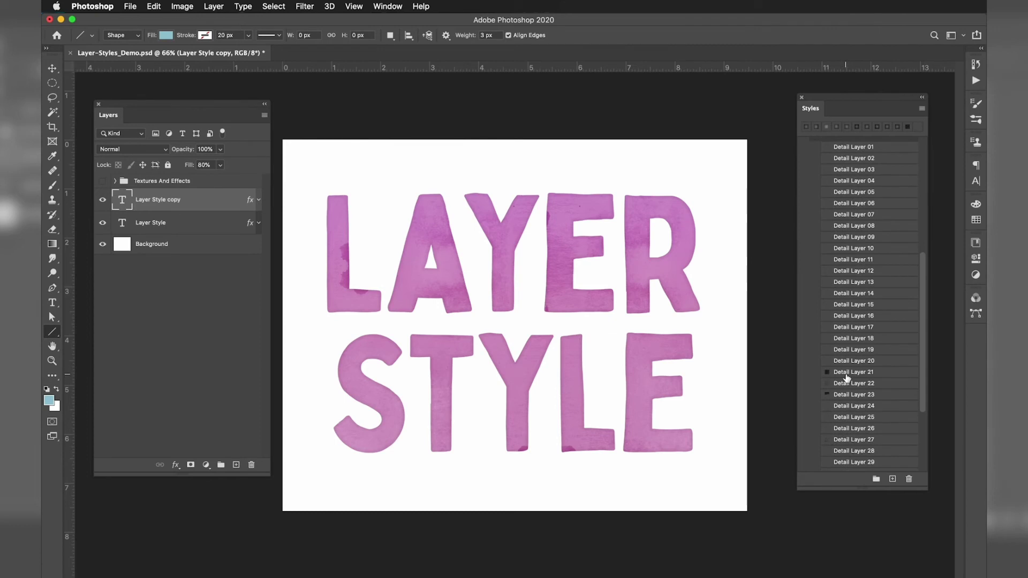
click(846, 375)
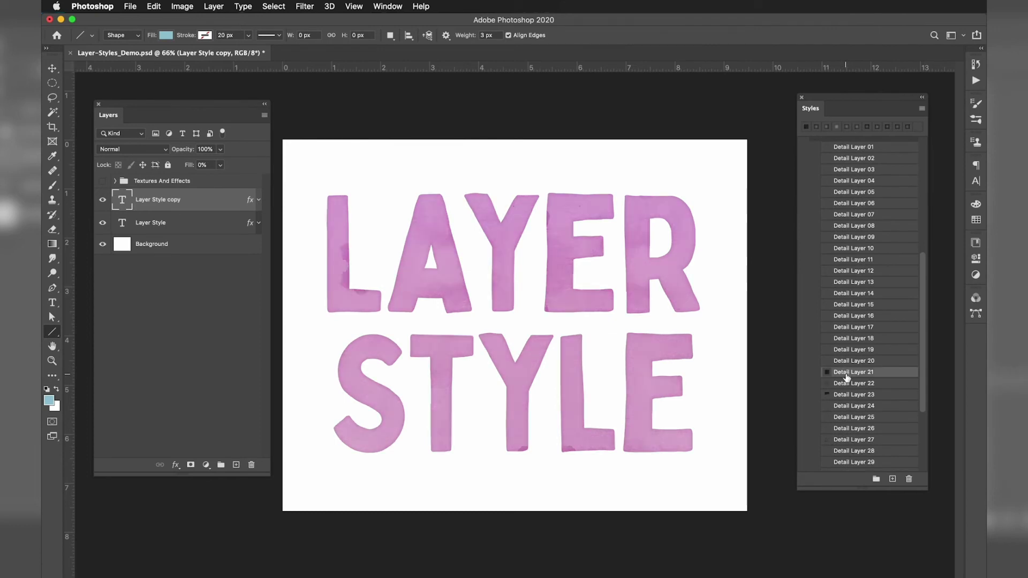
click(849, 396)
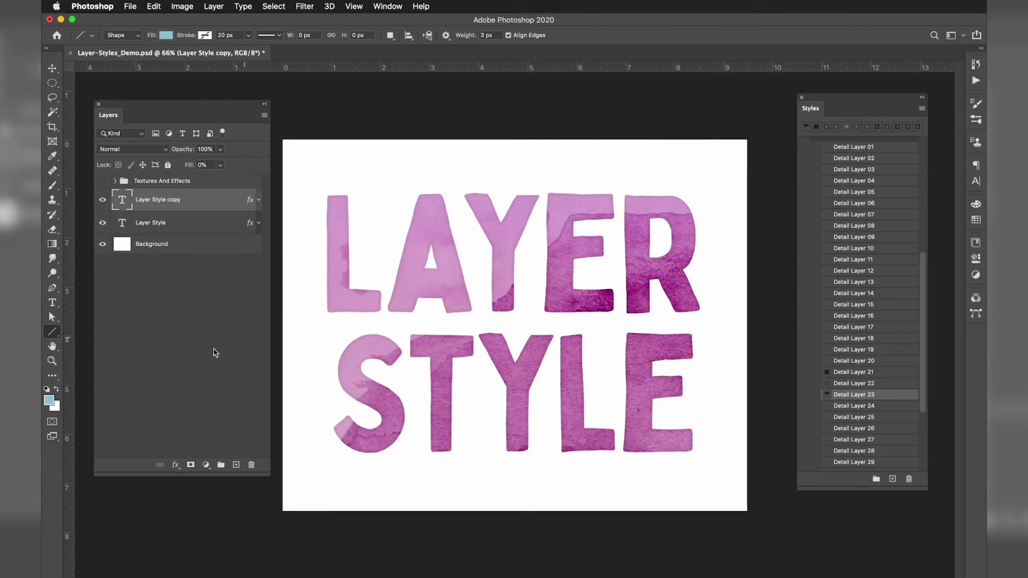
Step: Set the duplicate's Pattern Overlay opacity to 75% and shift the pattern so its dark area starts low on the first line's E and R
double_click(250, 200)
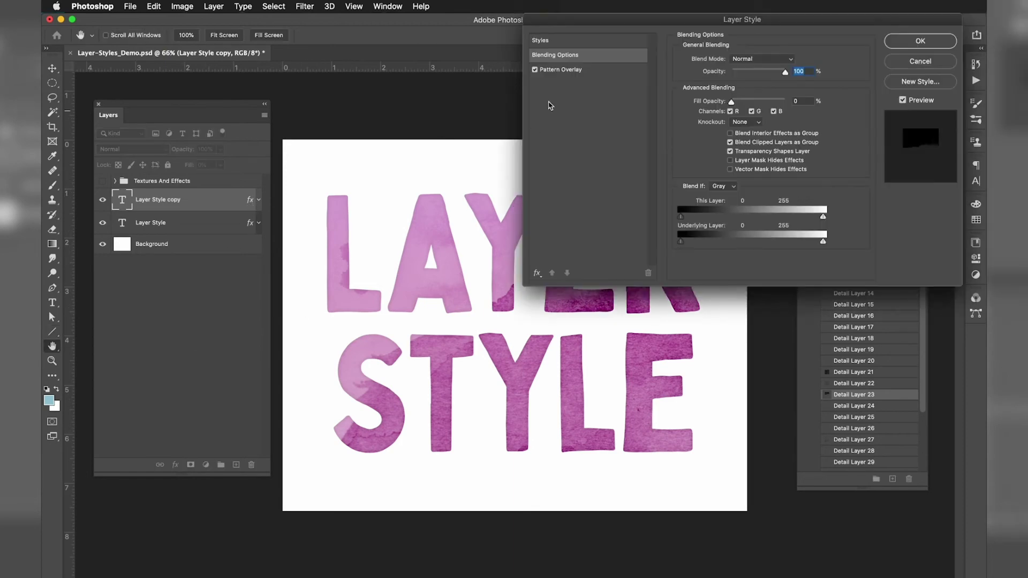
click(564, 70)
drag(768, 72, 756, 75)
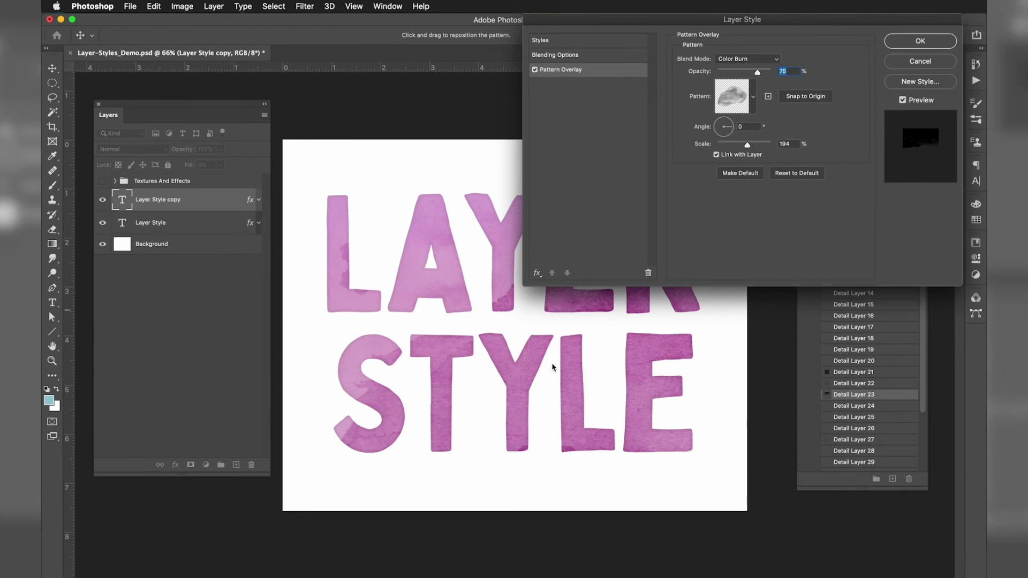
drag(552, 366, 518, 374)
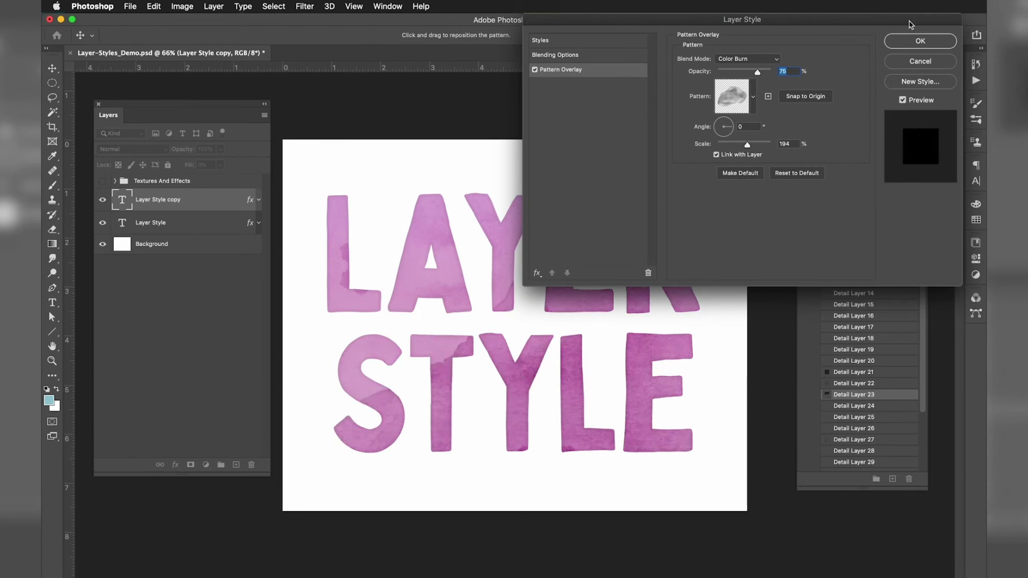
click(913, 46)
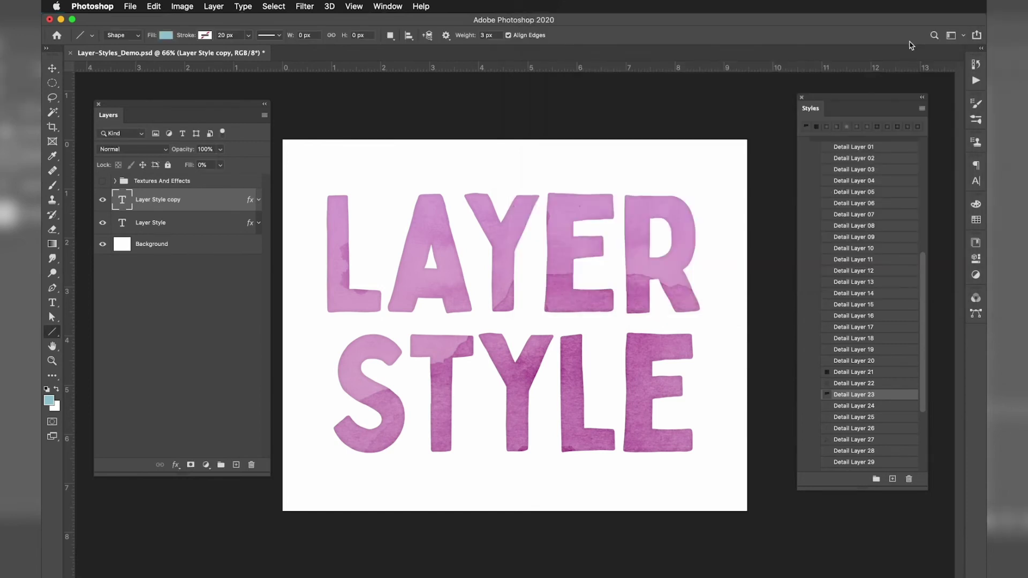
Step: Duplicate the detail text layer again and apply the Detail Layer 32 style to the new copy
drag(215, 209, 236, 465)
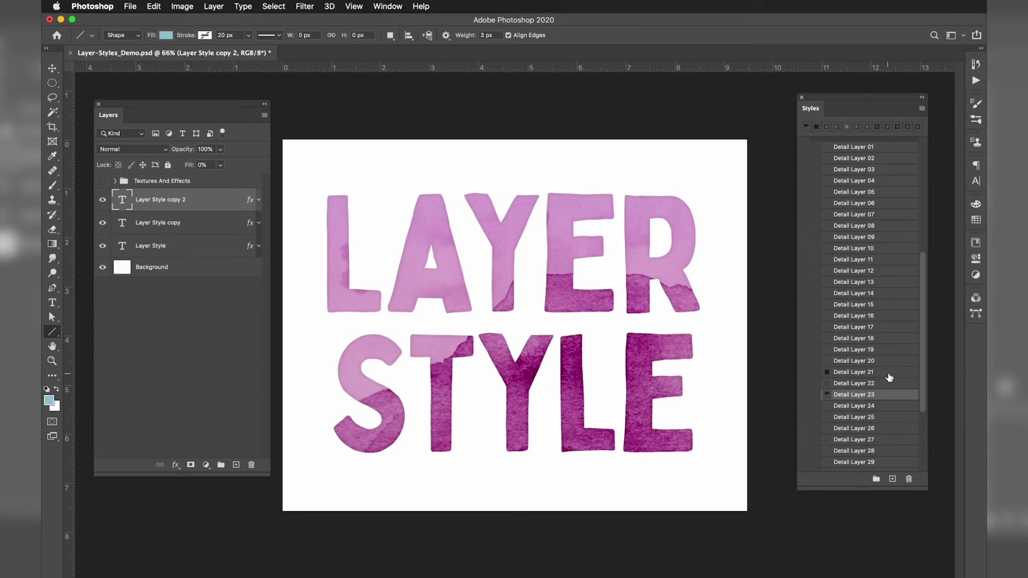
scroll(890, 378, down, 3)
click(855, 409)
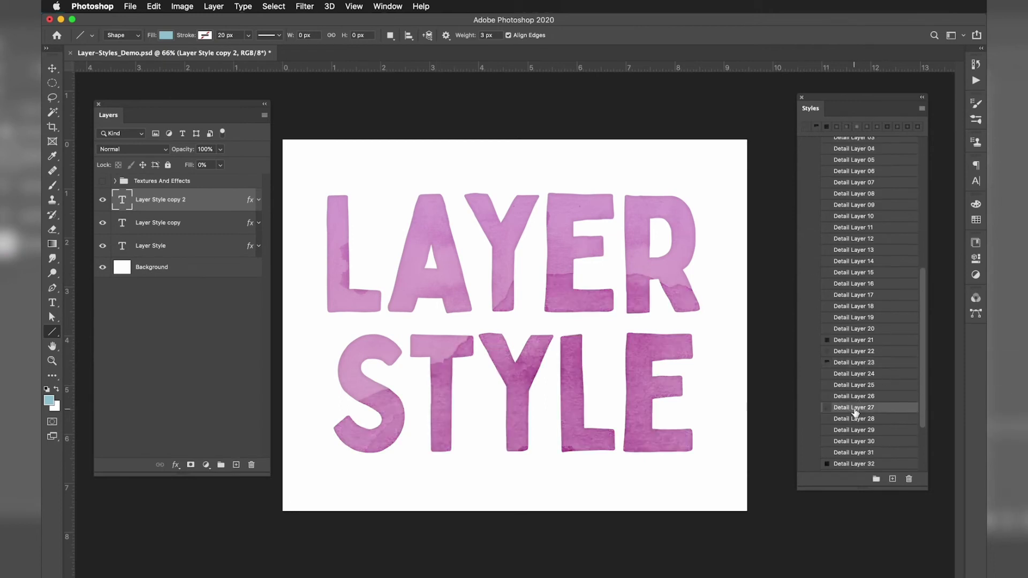
click(846, 463)
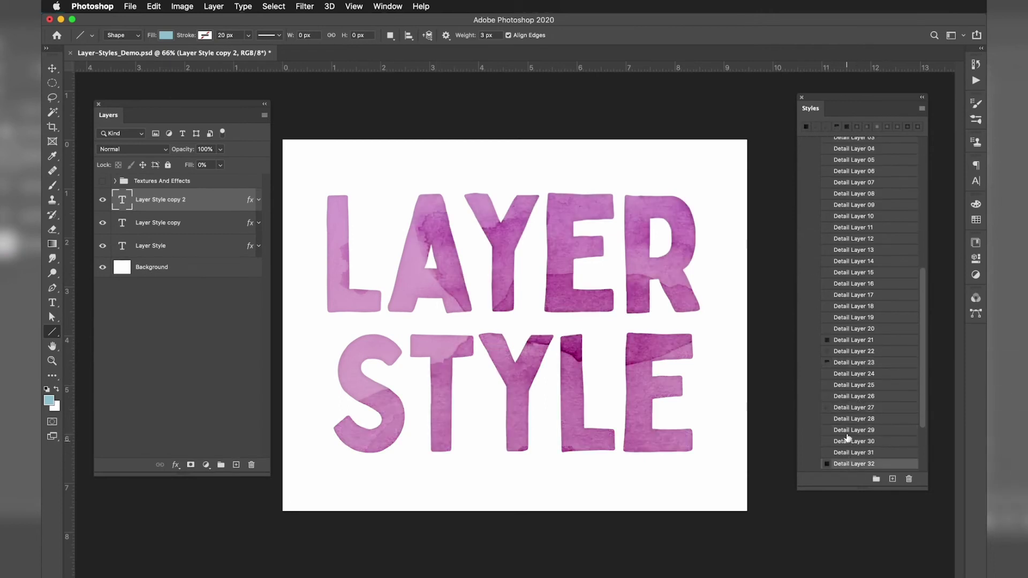
scroll(848, 400, down, 6)
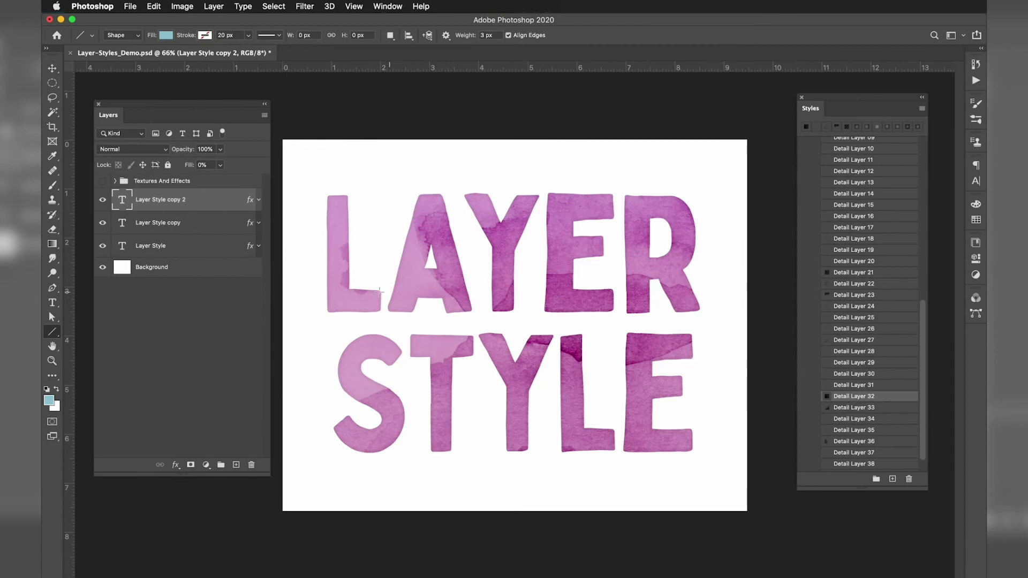
Step: Reposition the topmost copy's Pattern Overlay so its stain covers the L, A and Y of the first line
double_click(251, 200)
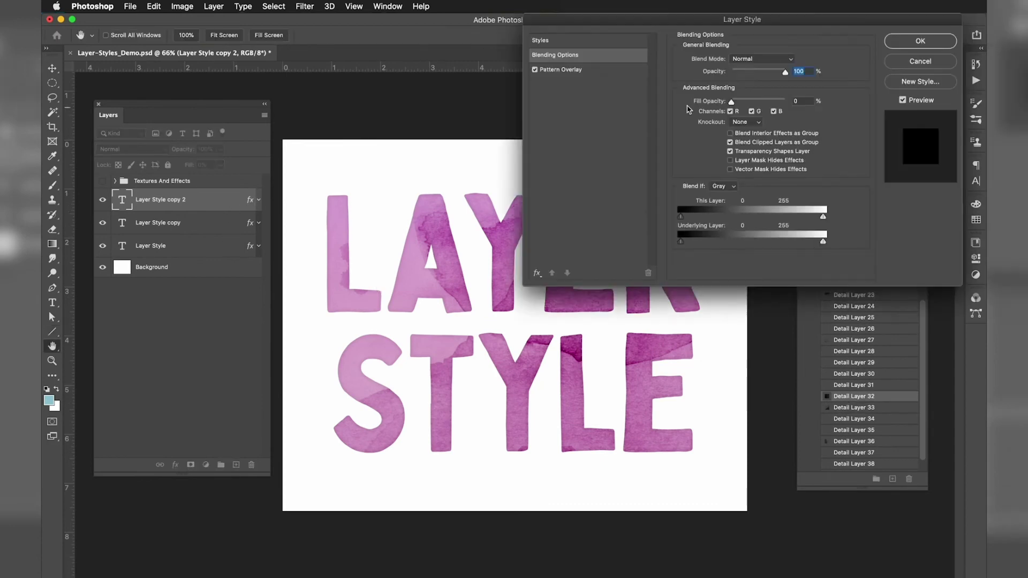
click(615, 70)
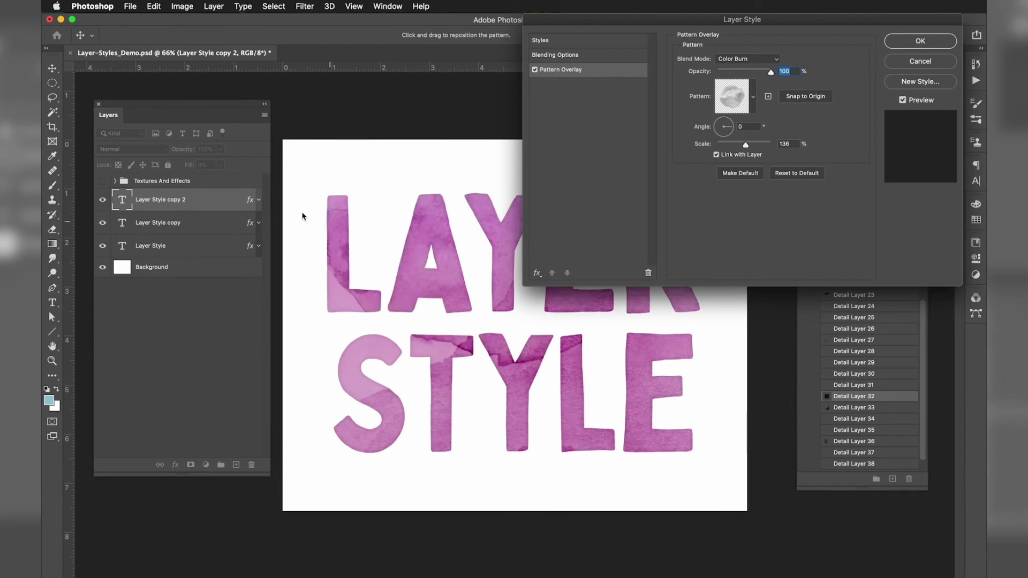
drag(305, 218, 404, 300)
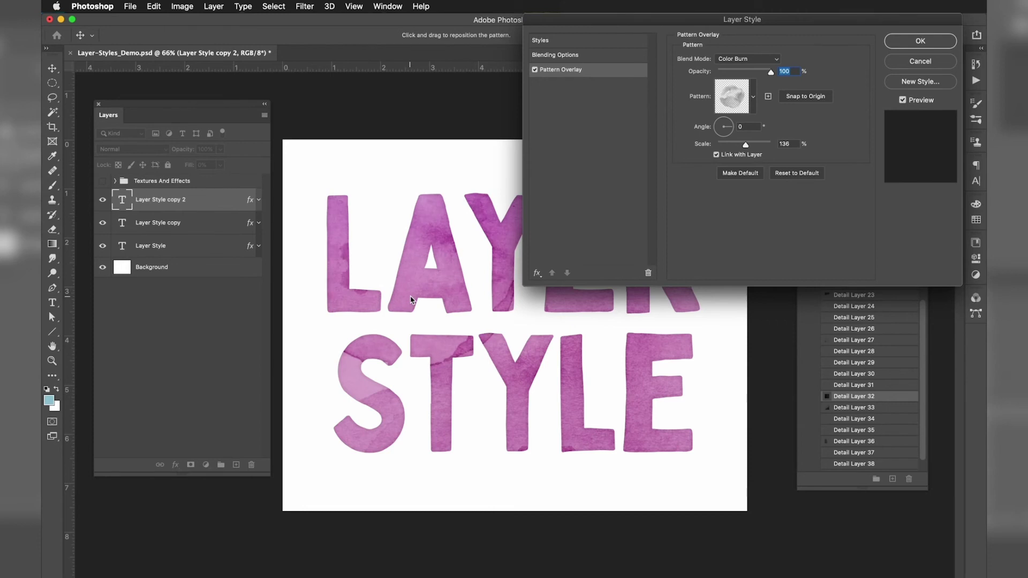
click(920, 40)
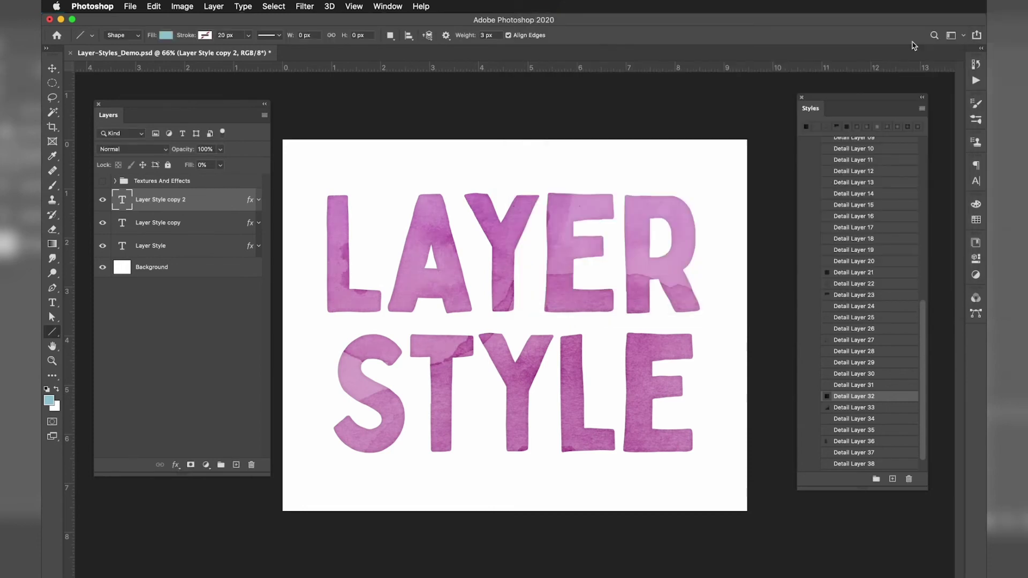
Step: Hide both detail copies and add an S to the base text layer so it reads LAYER STYLES
click(197, 234)
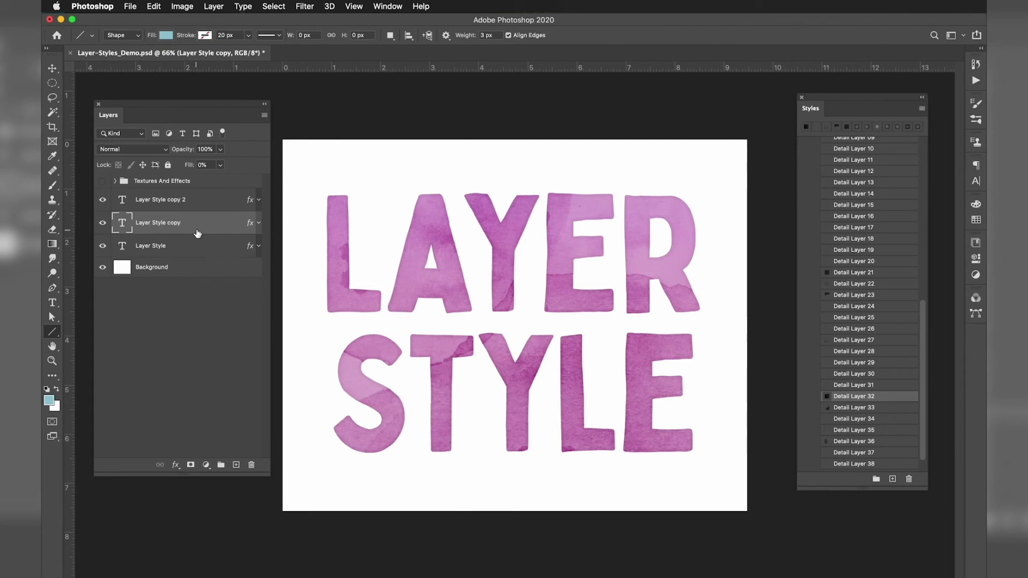
click(103, 223)
click(103, 200)
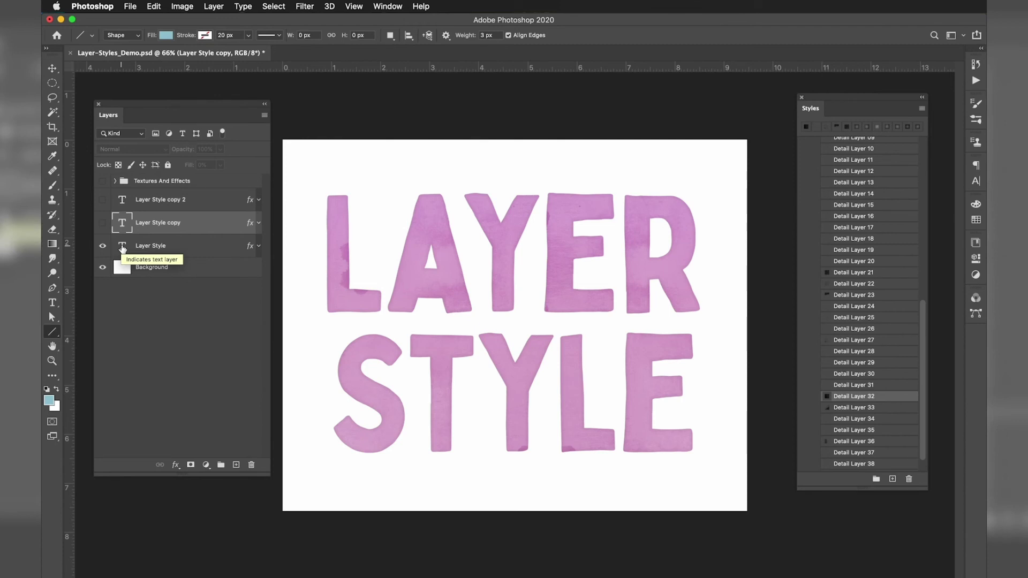
double_click(123, 247)
click(680, 355)
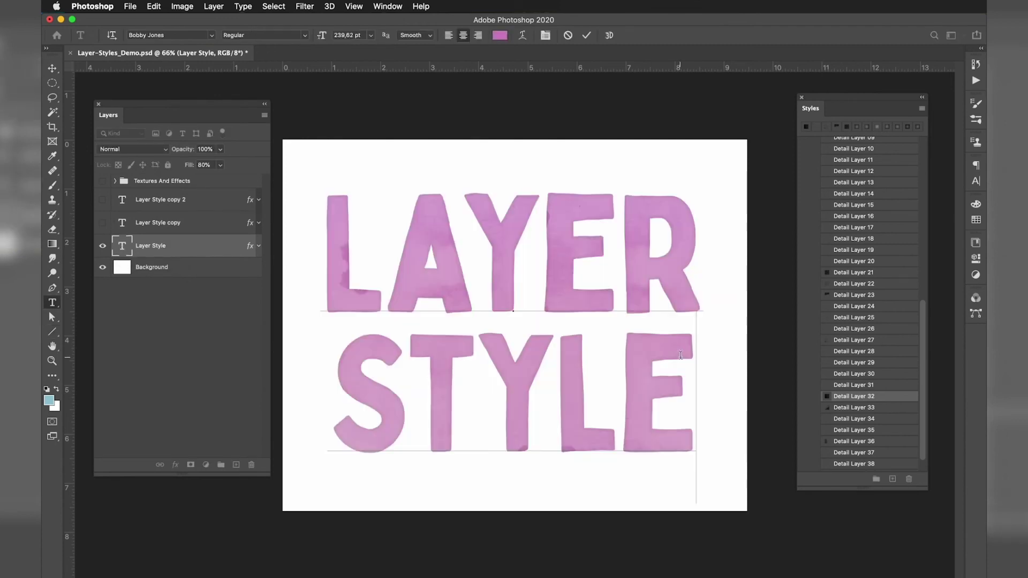
text(s)
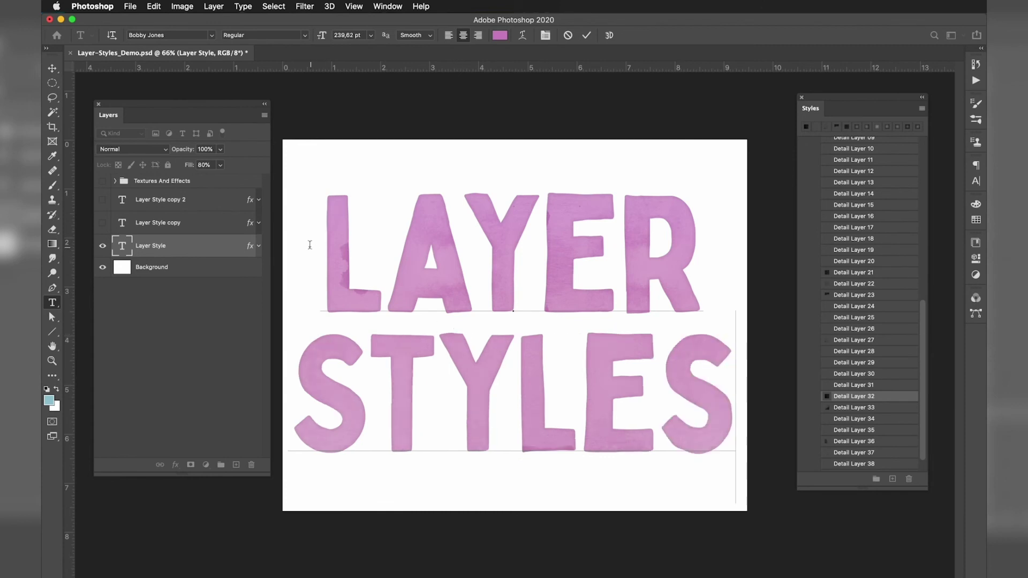
key(super+Return)
Step: Show both detail copies again and change their text to LAYER STYLES to match the base layer
click(126, 221)
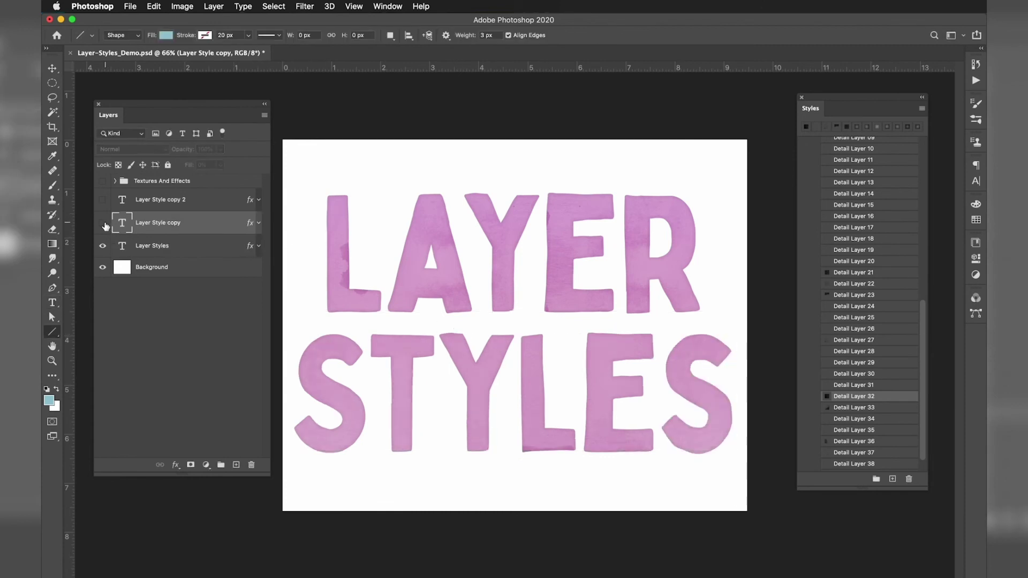
click(102, 222)
click(102, 200)
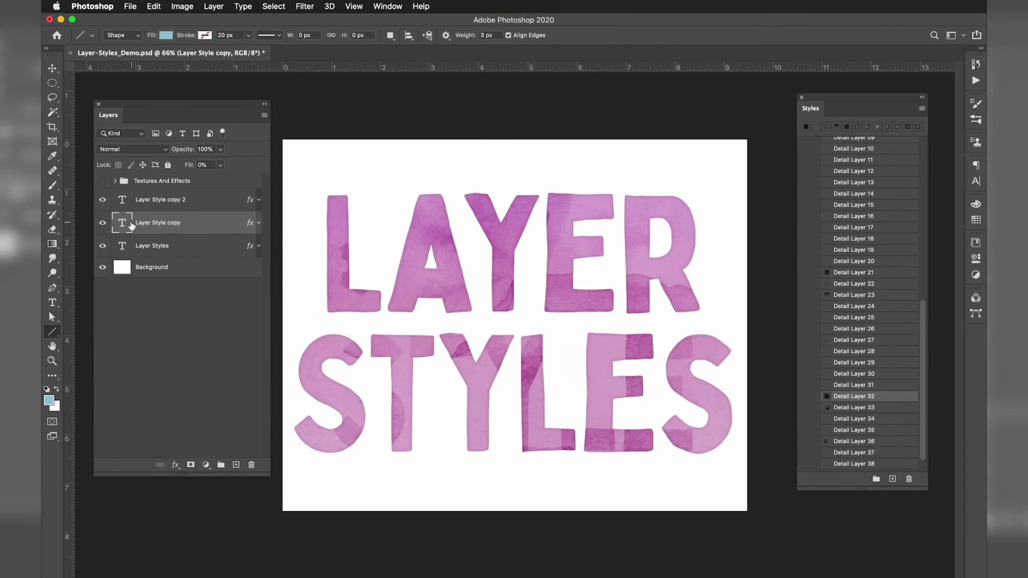
double_click(128, 224)
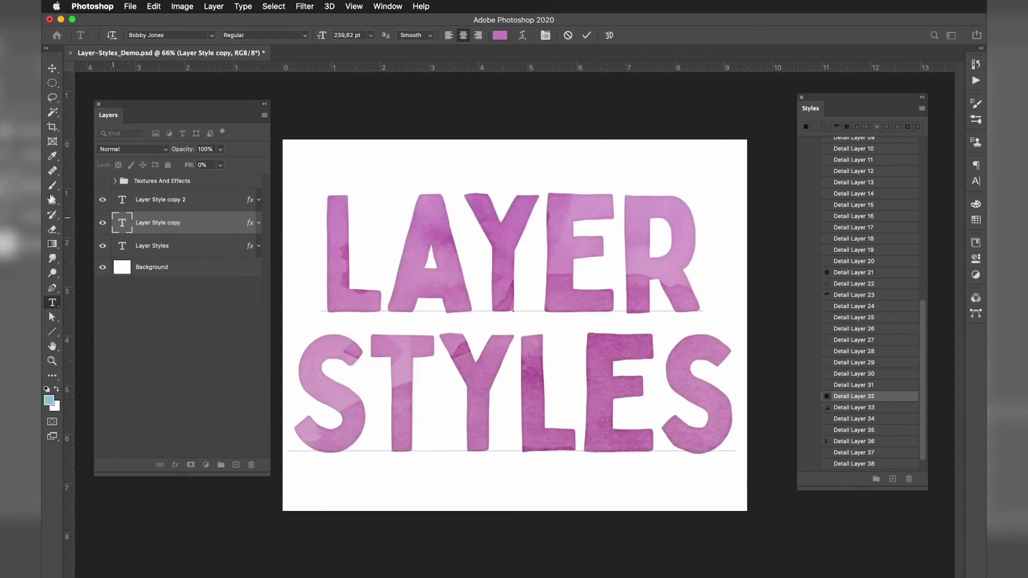
key(super+Return)
double_click(121, 201)
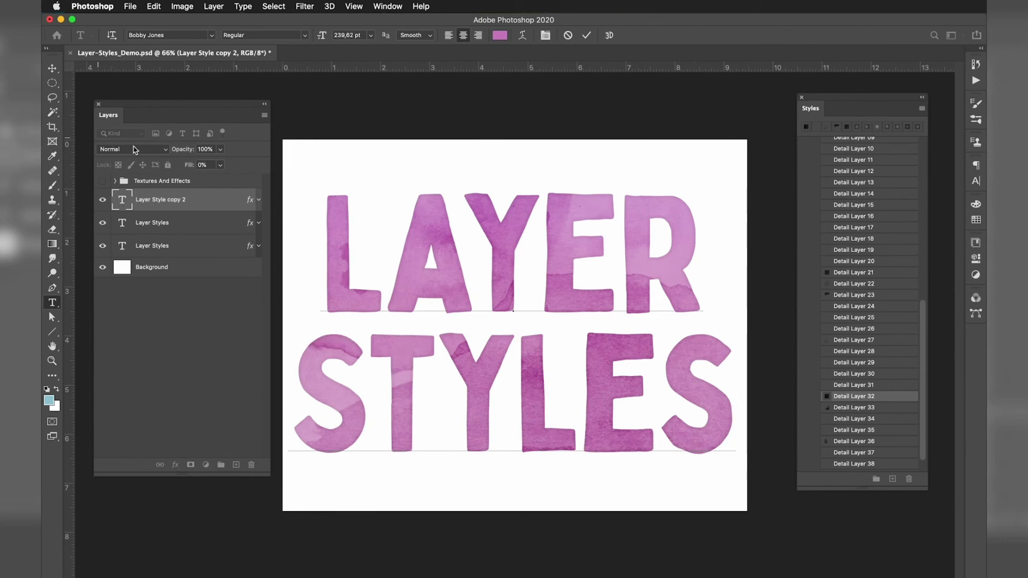
key(super+Return)
Step: Select the base text layer, show the Textures And Effects group and inspect the paper texture up close
click(164, 246)
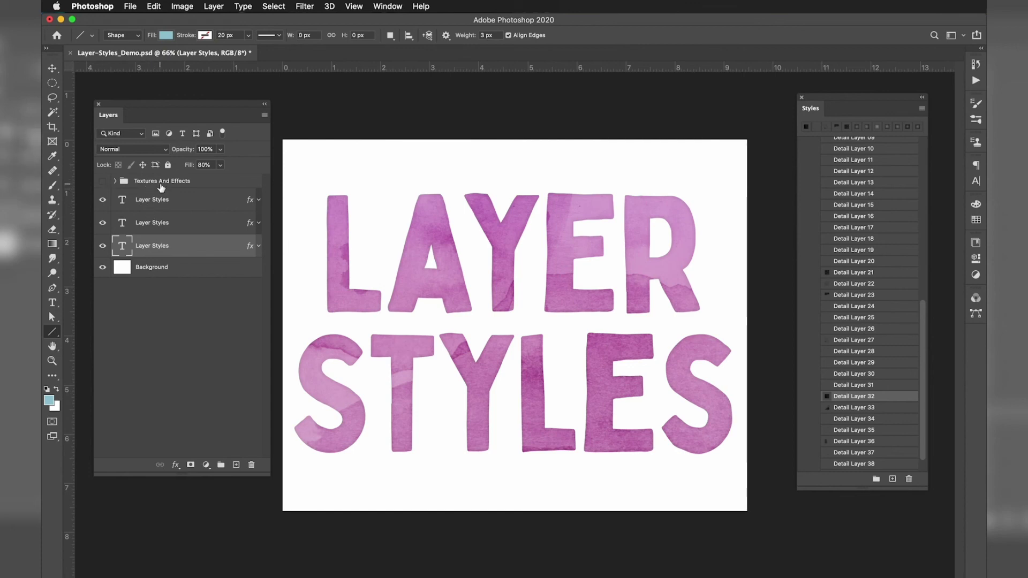
click(103, 181)
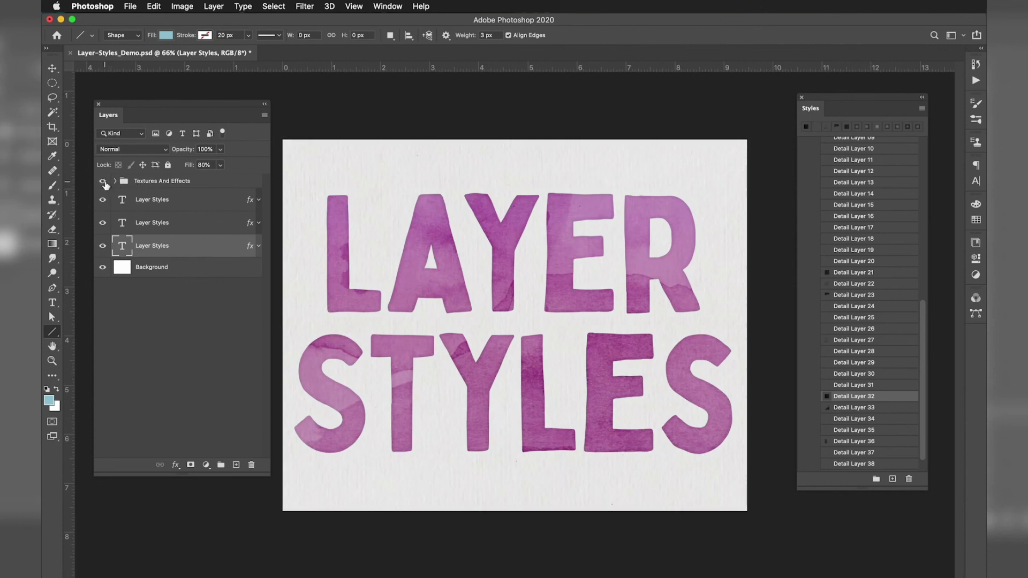
scroll(408, 294, up, 6)
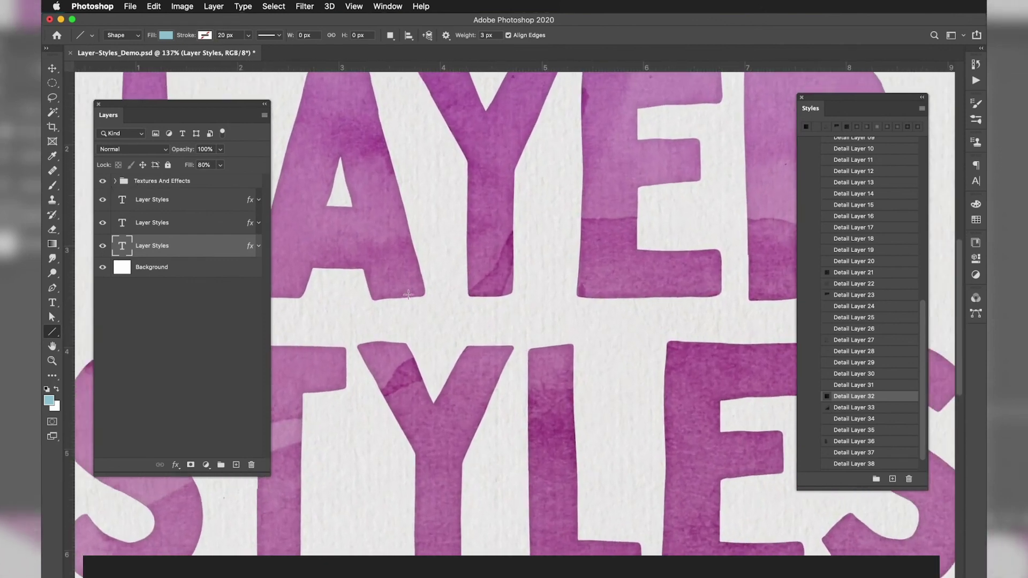
scroll(408, 294, down, 2)
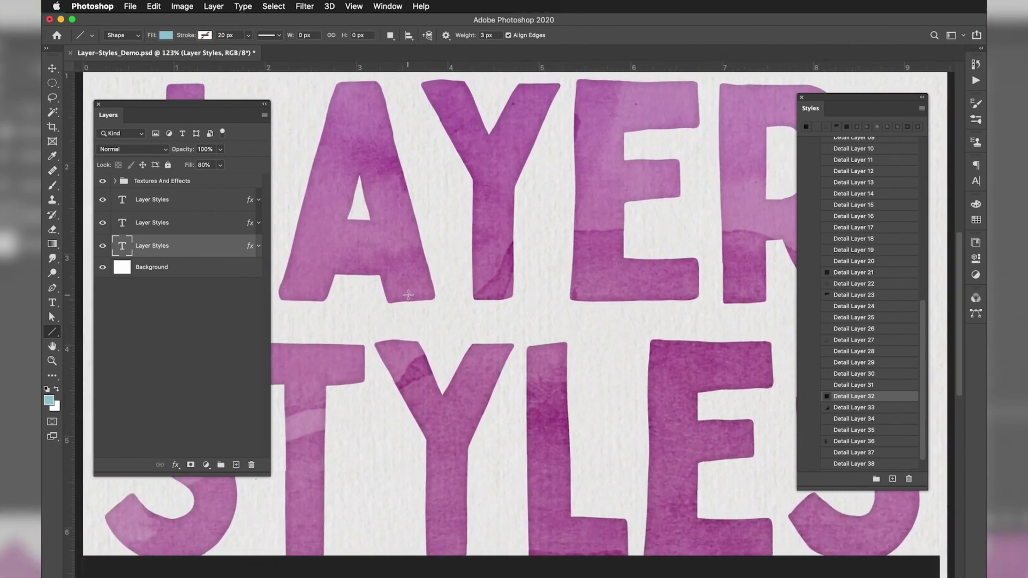
key(super+0)
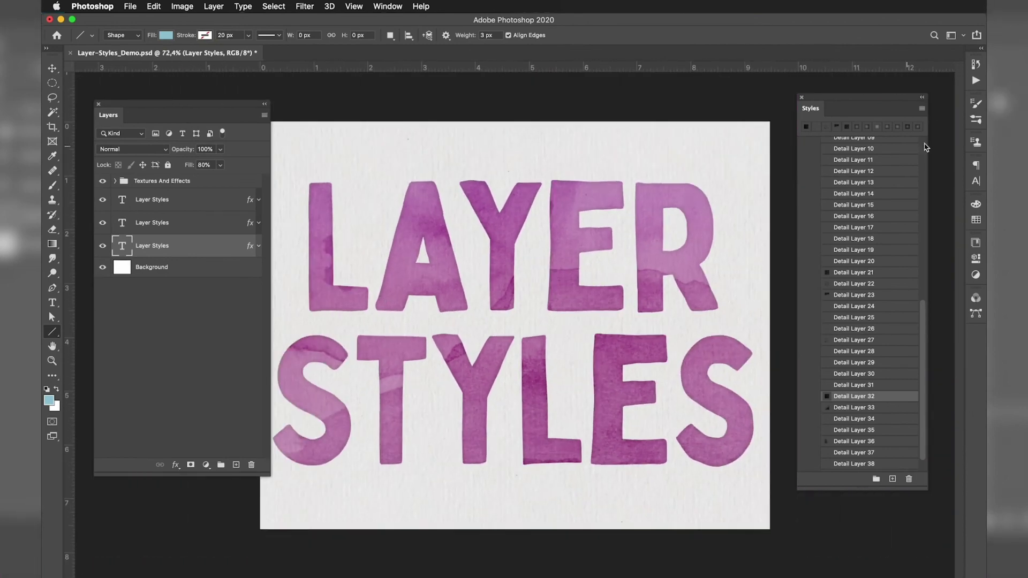
Step: Choose the Watercolor Splatters 02 brush and add a new empty layer directly above the base text layer
click(922, 98)
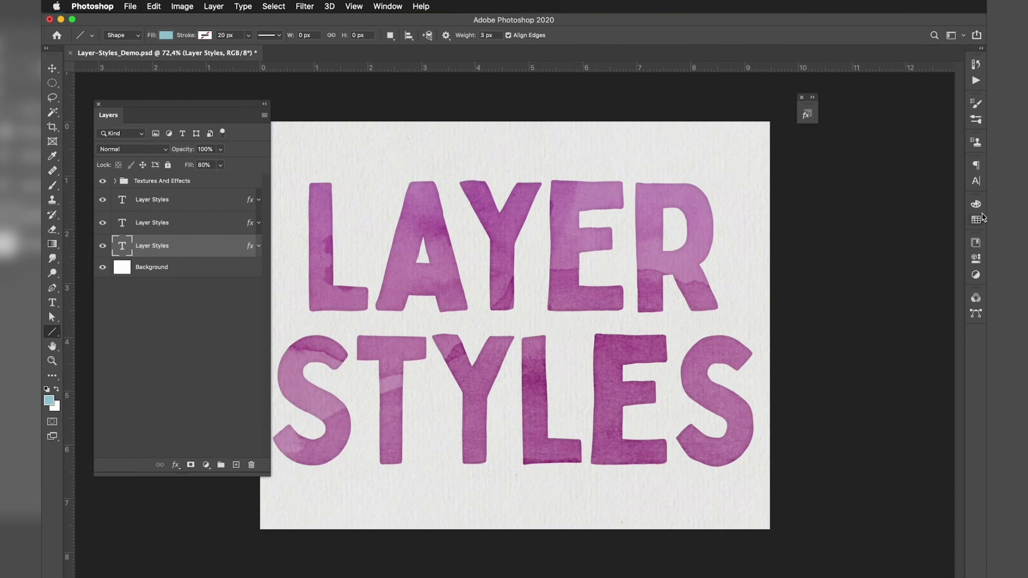
click(979, 121)
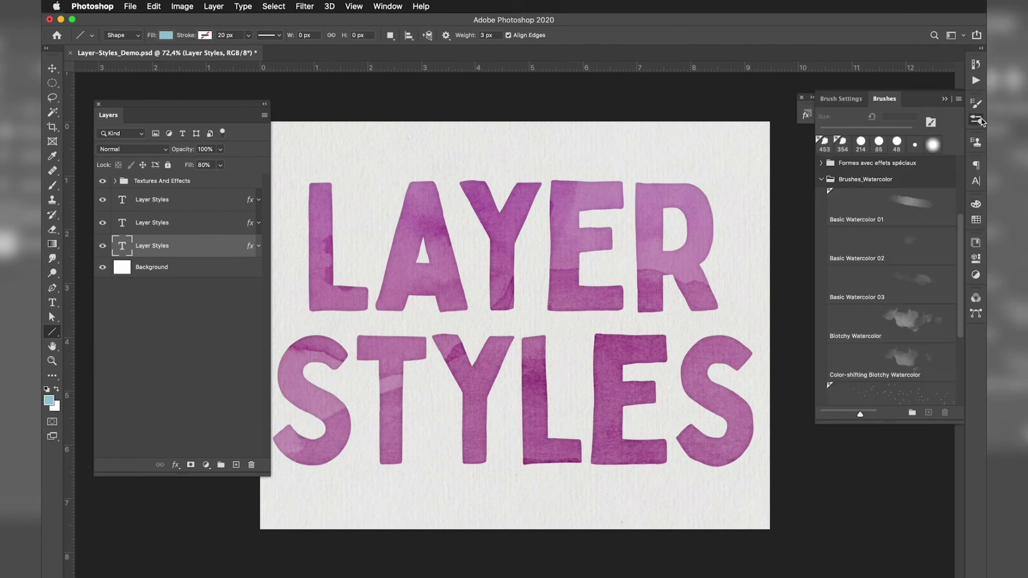
scroll(891, 373, down, 3)
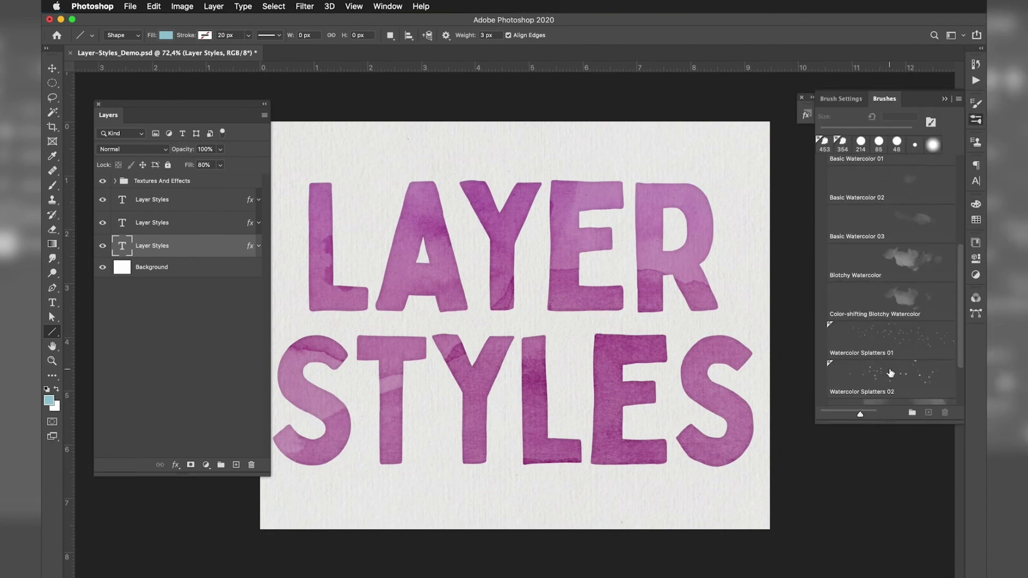
click(891, 373)
click(236, 465)
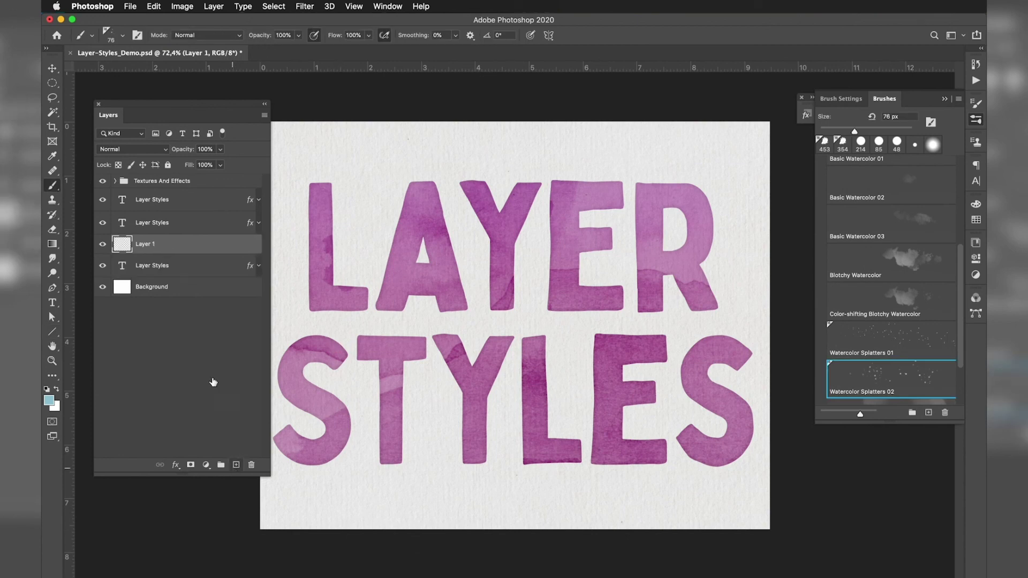
Step: Sample the purple from the letter A as the foreground color and return to the Brush tool
key(i)
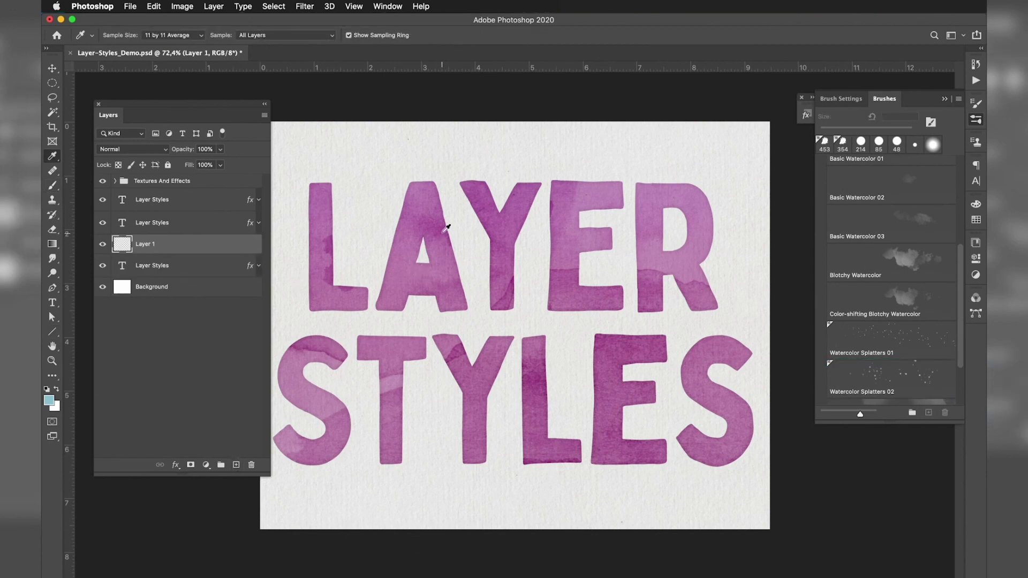
click(444, 231)
key(b)
Step: Paint splatters at 284 px around the R and below the first S, and lower the splatter layer's opacity to 52%
scroll(346, 236, down, 2)
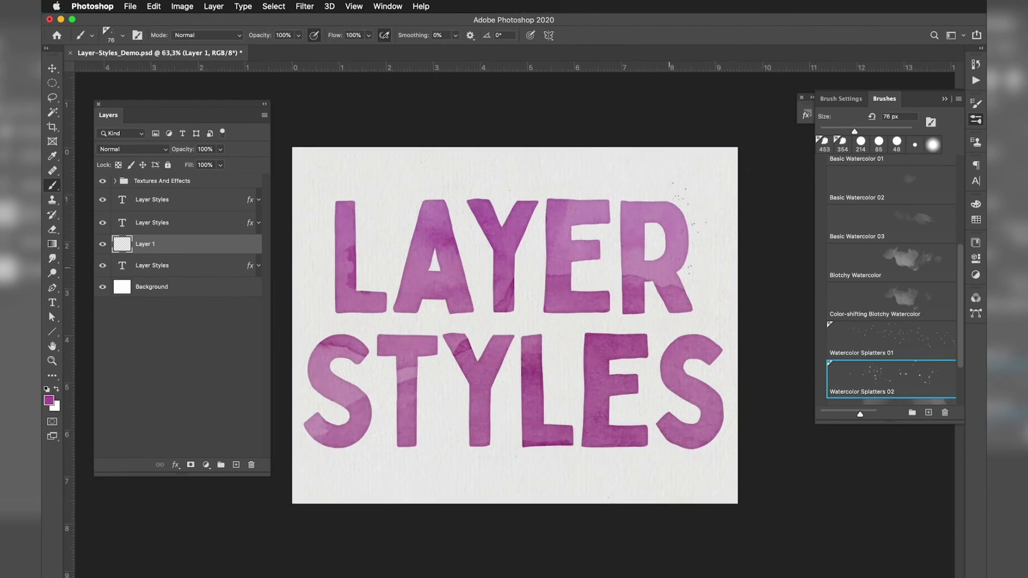
drag(669, 268, 528, 435)
key(super+z)
click(676, 227)
drag(364, 456, 386, 478)
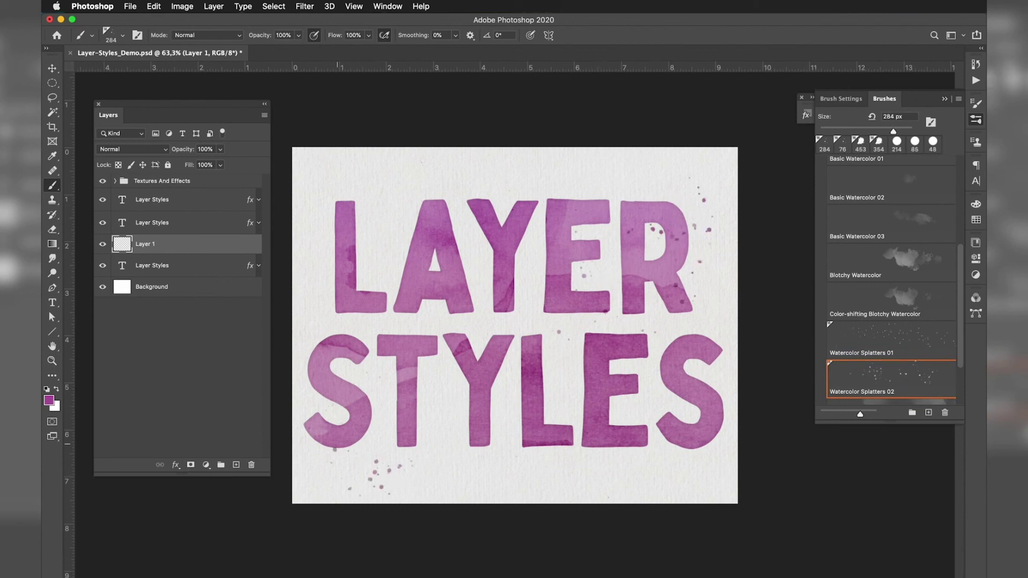
drag(220, 149, 209, 168)
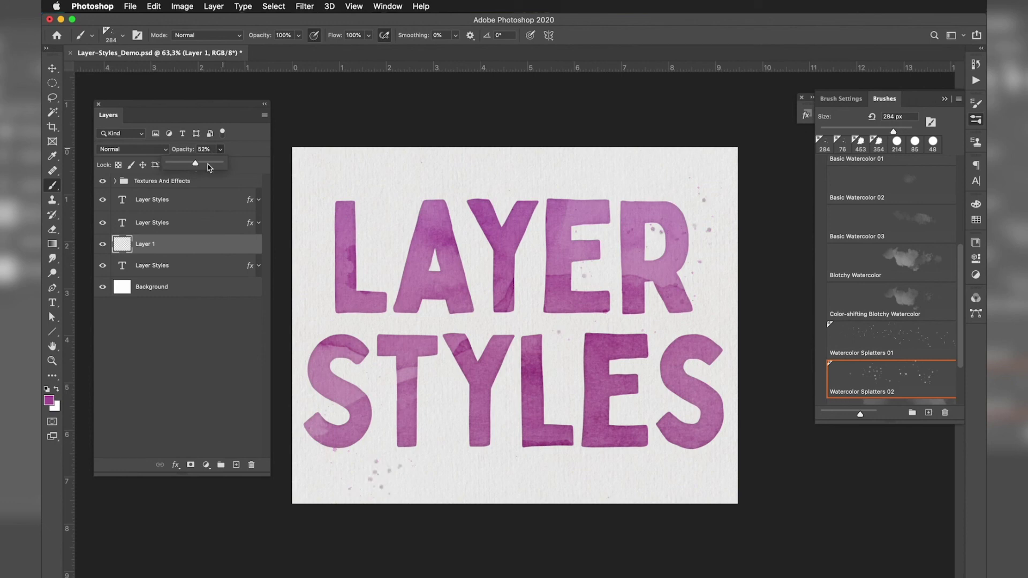